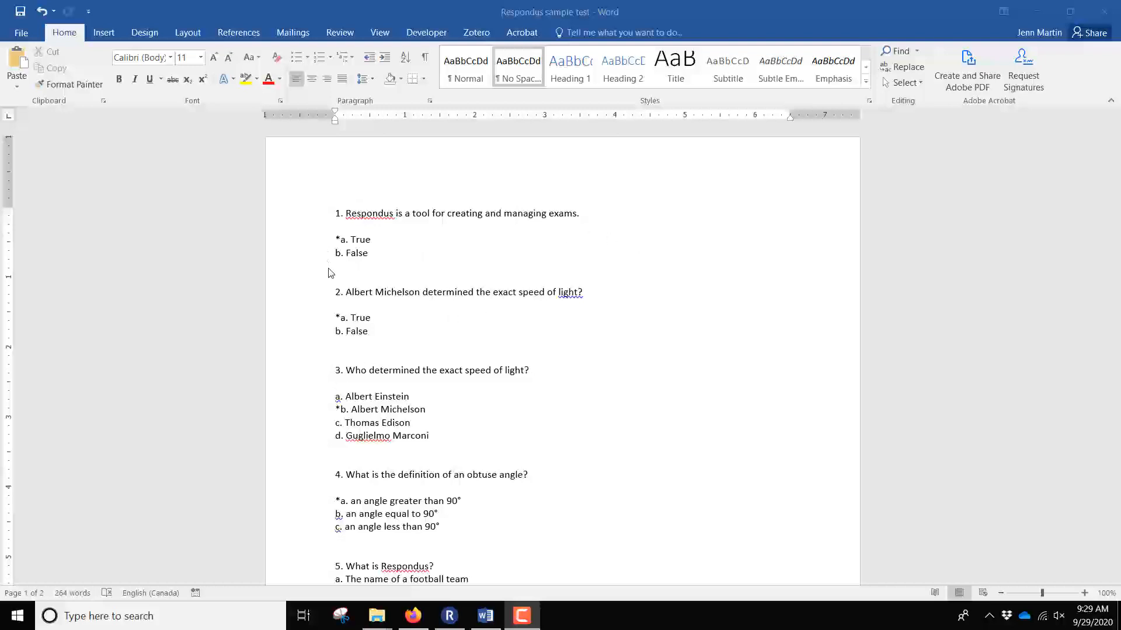
# Bring Respondus to the front and open the Import Questions dialog from the Start page.
pyautogui.scroll(-1, 329, 273)
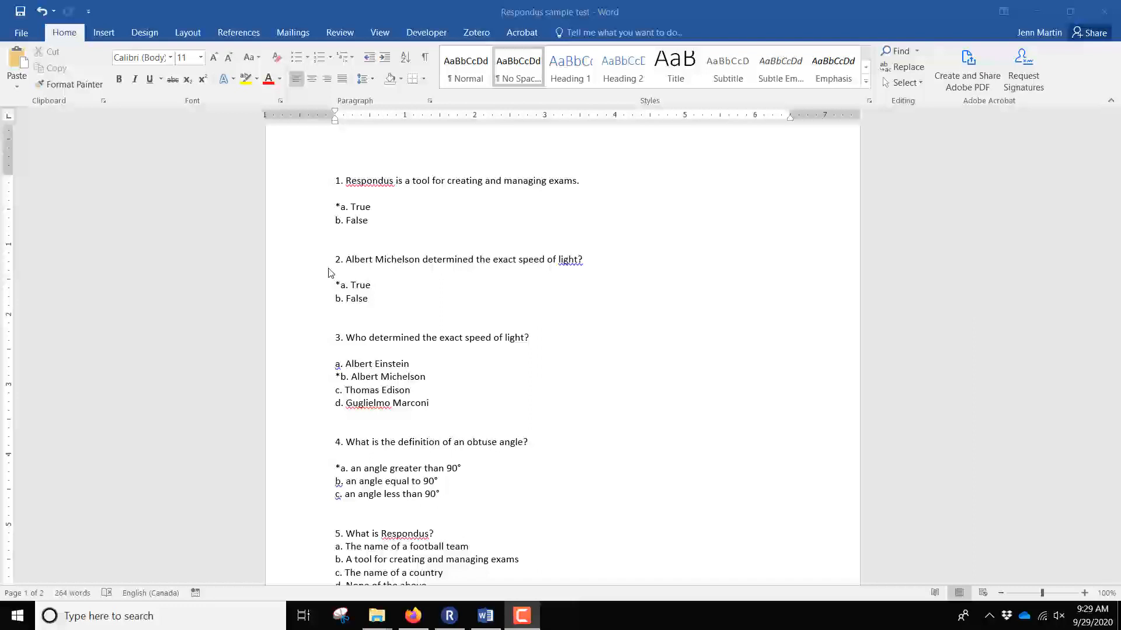
pyautogui.scroll(-7, 329, 273)
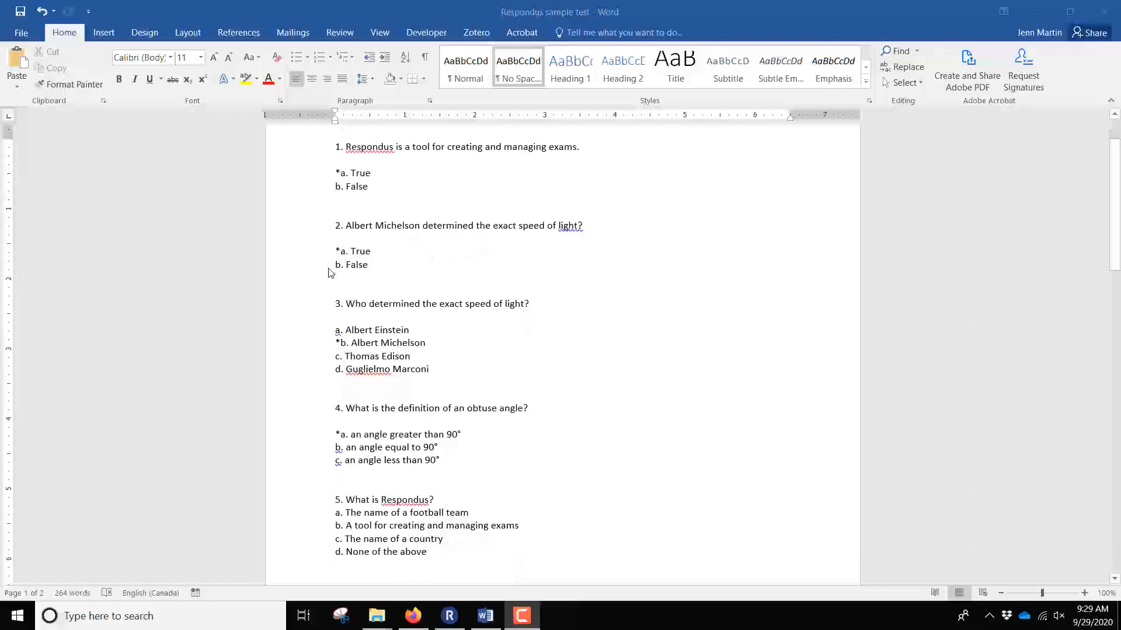
pyautogui.scroll(-1, 328, 273)
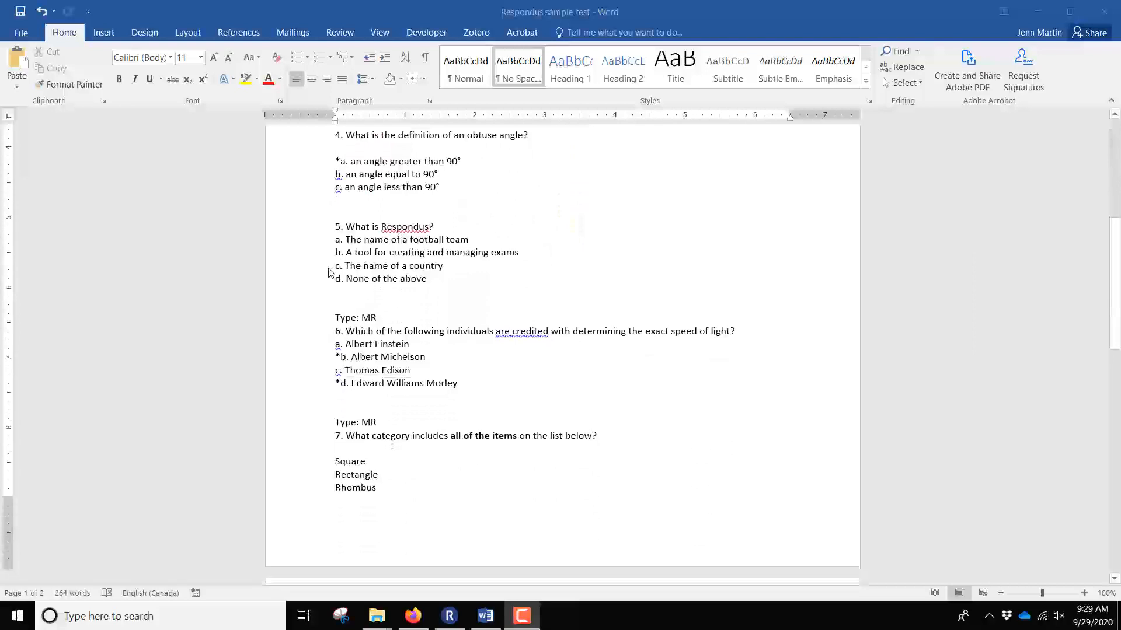
pyautogui.scroll(8, 328, 273)
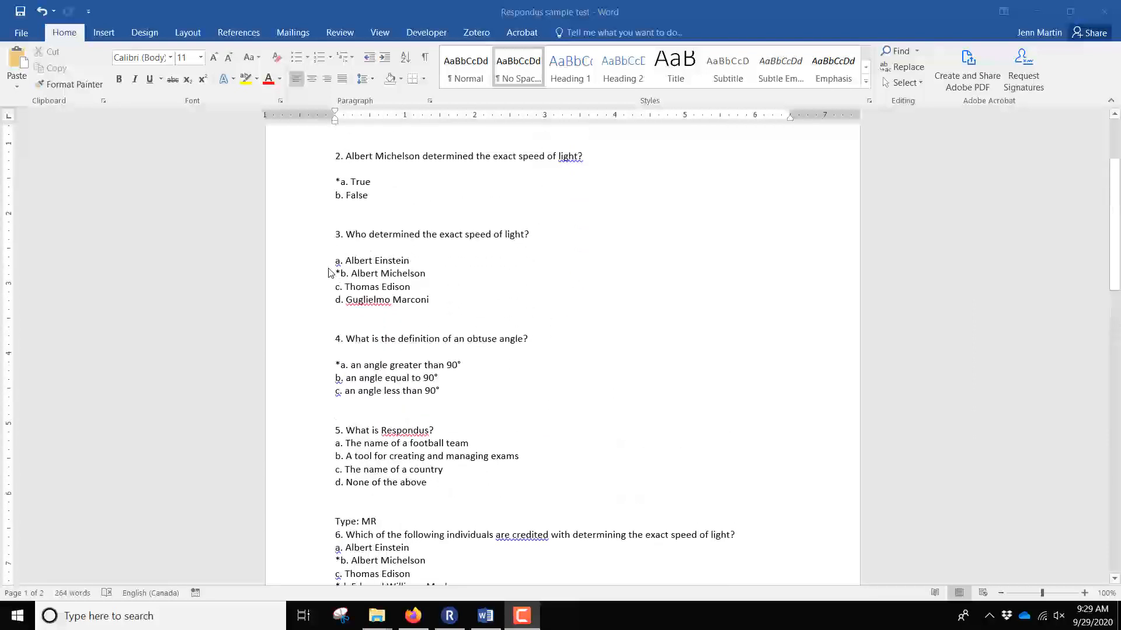
pyautogui.scroll(1, 328, 273)
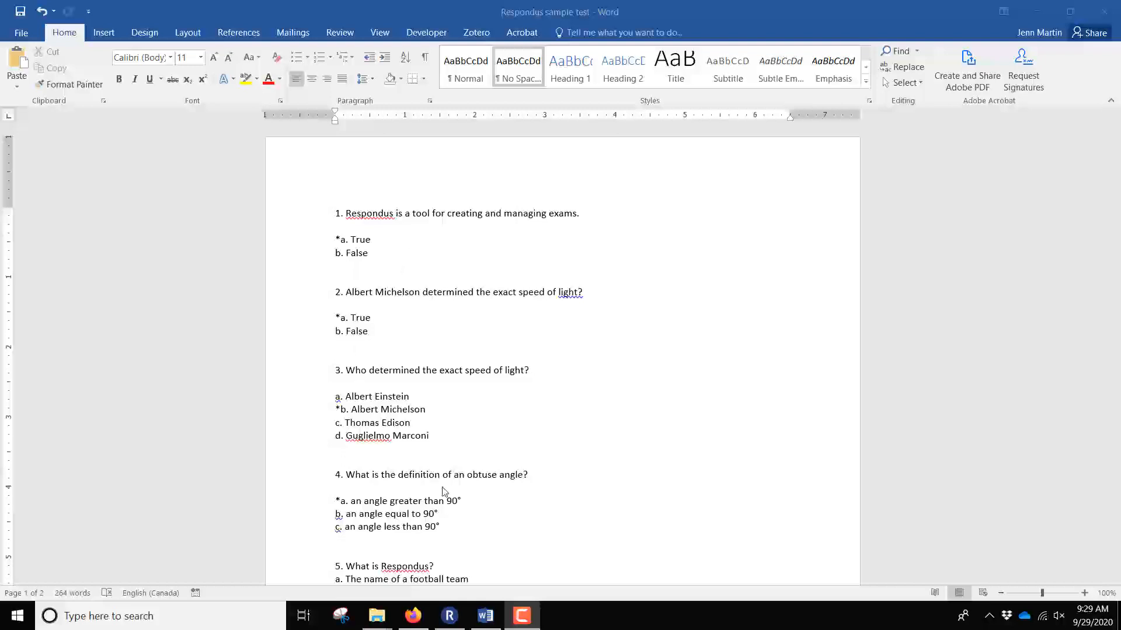
pyautogui.click(451, 618)
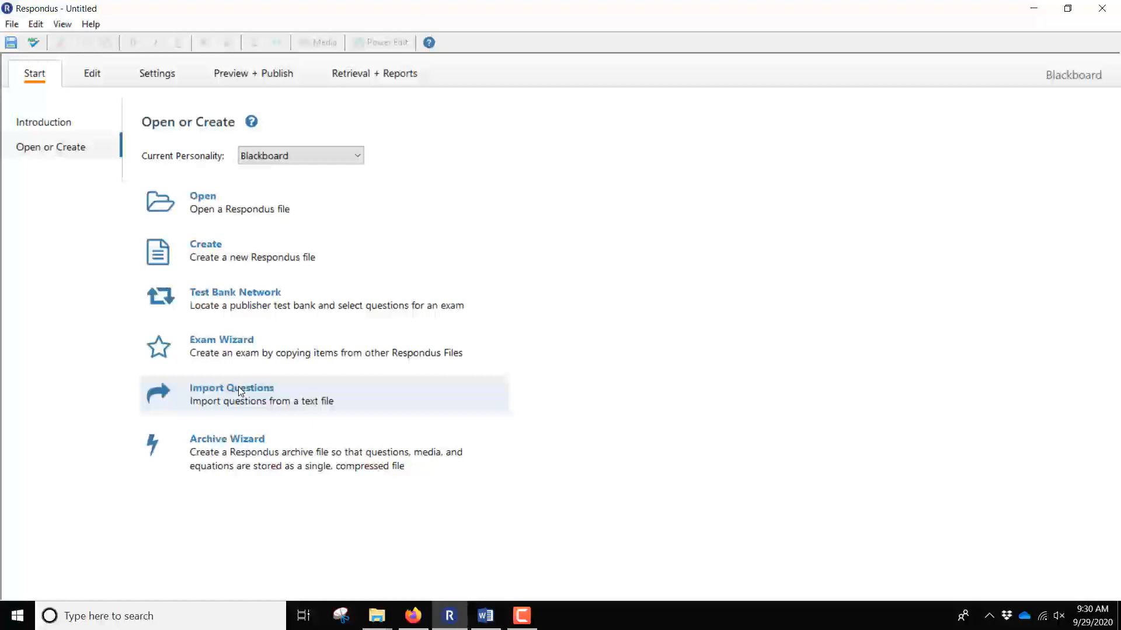
pyautogui.click(263, 390)
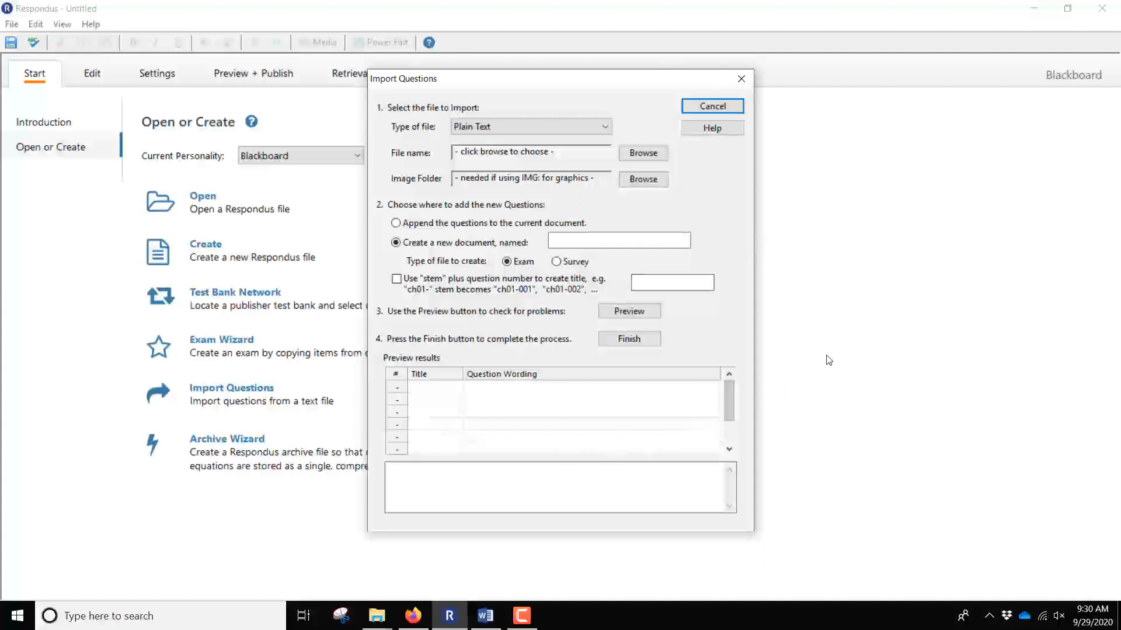
# Set the import file type to Microsoft Word 2007 (DOCX) and choose Respondus sample test.docx.
pyautogui.click(606, 129)
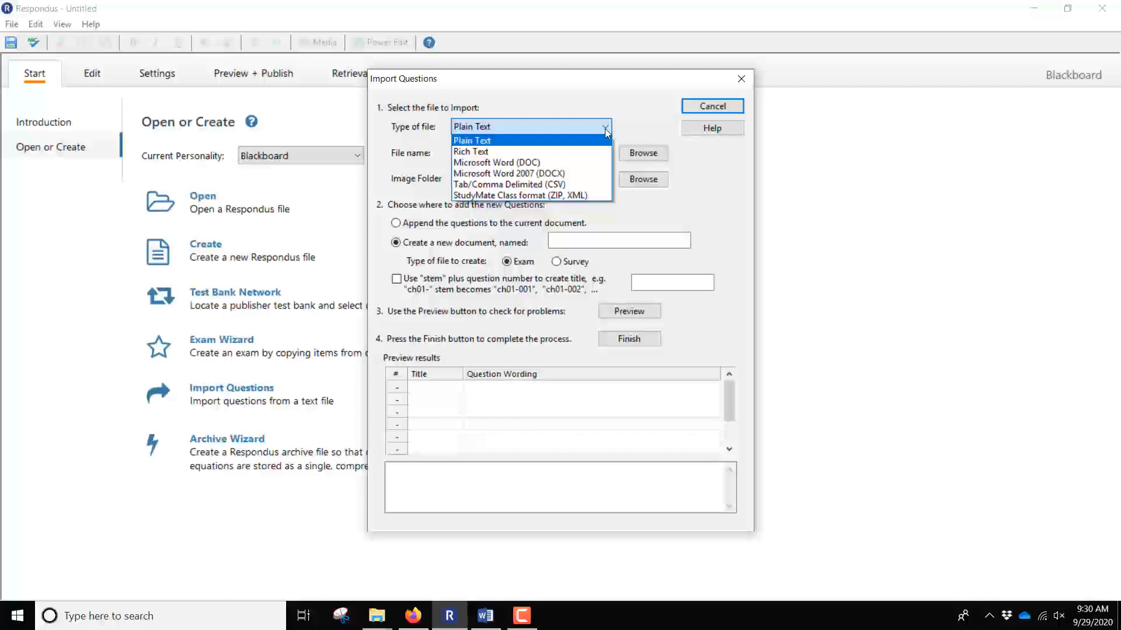
pyautogui.click(592, 174)
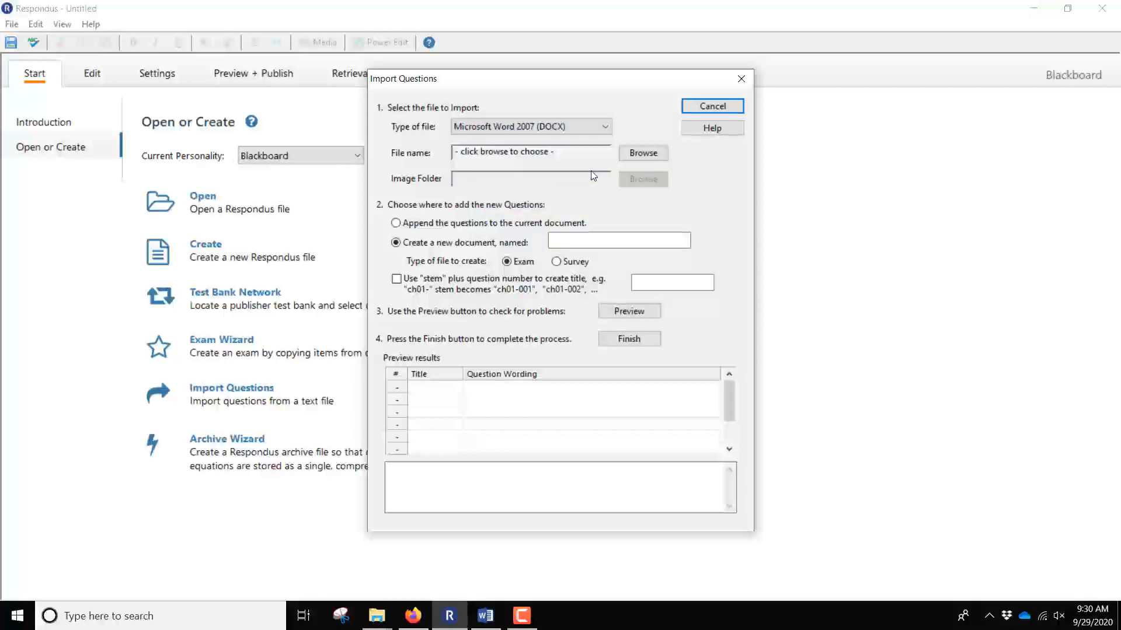
pyautogui.click(647, 153)
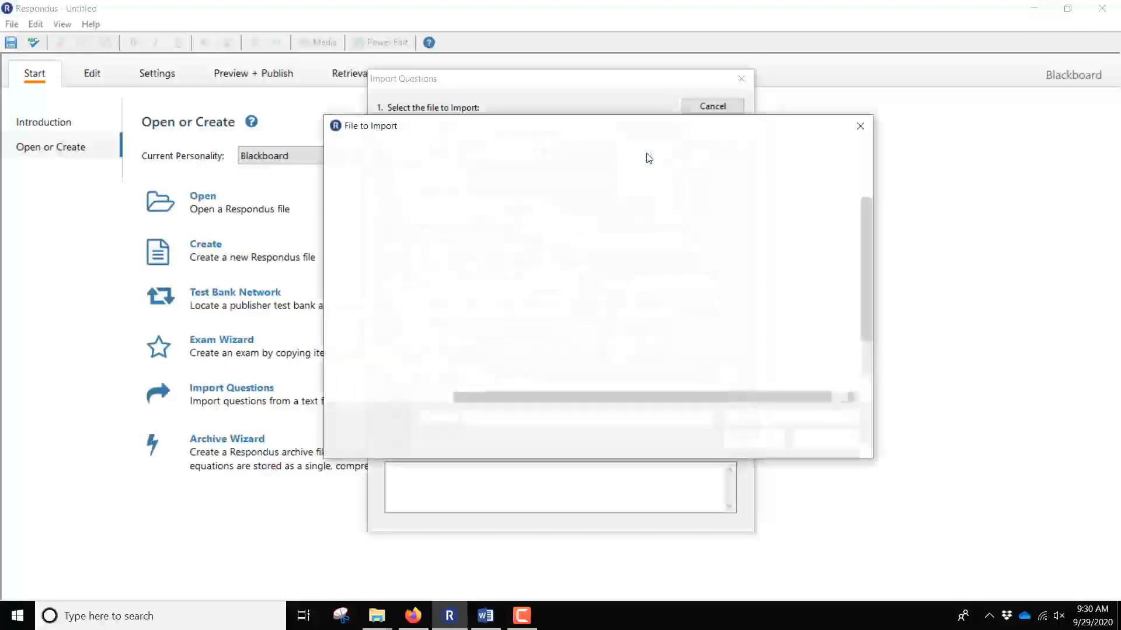
pyautogui.scroll(-5, 614, 256)
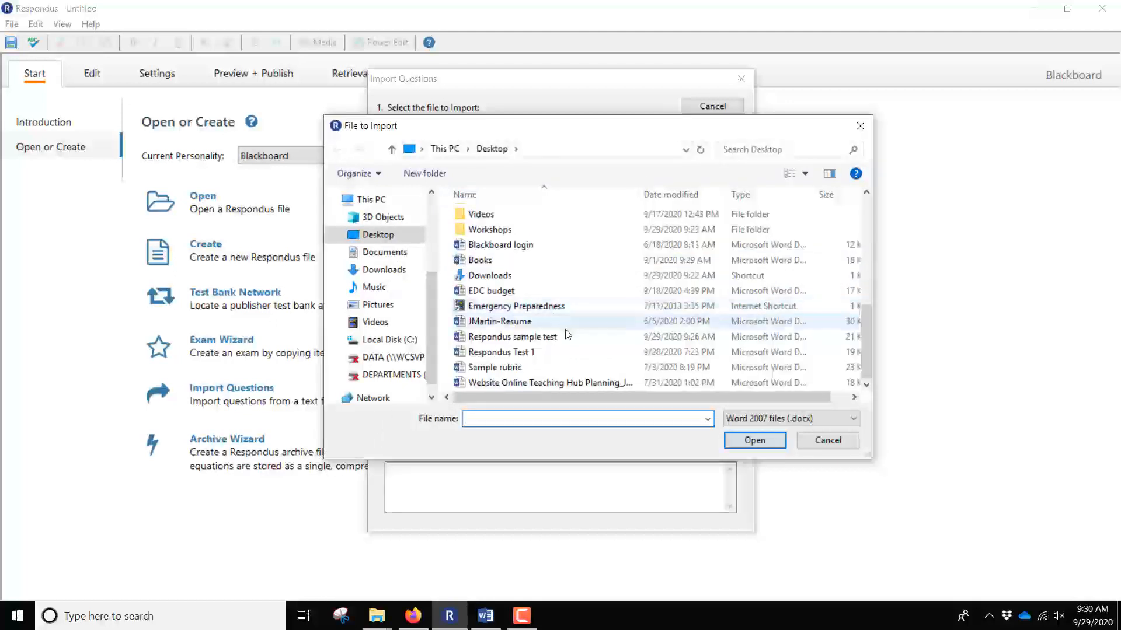
pyautogui.click(547, 337)
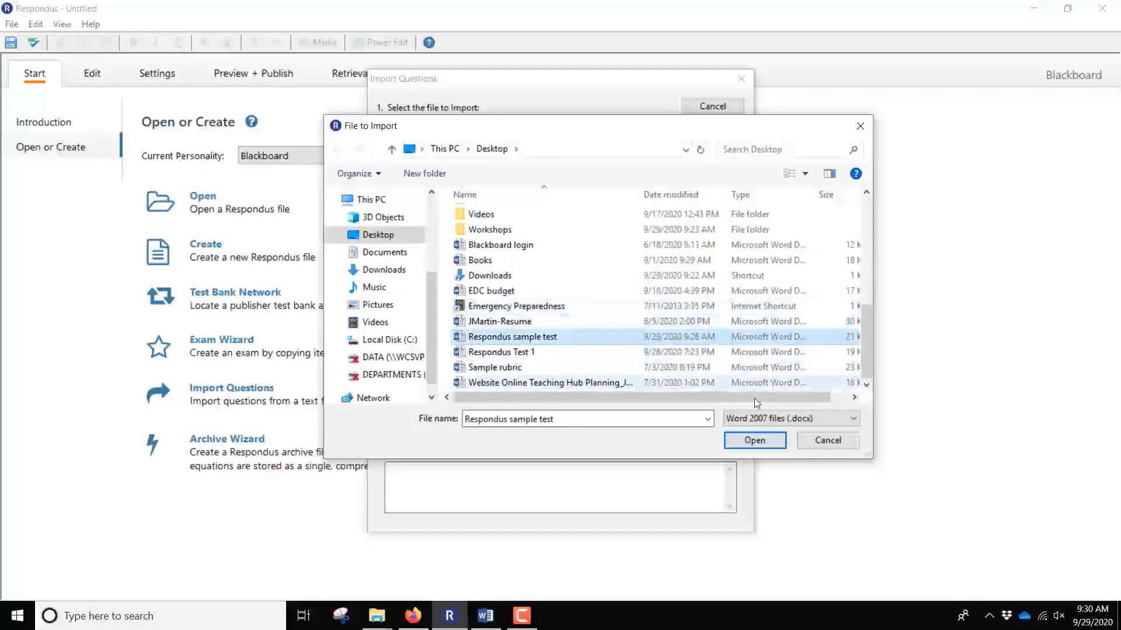
pyautogui.click(753, 441)
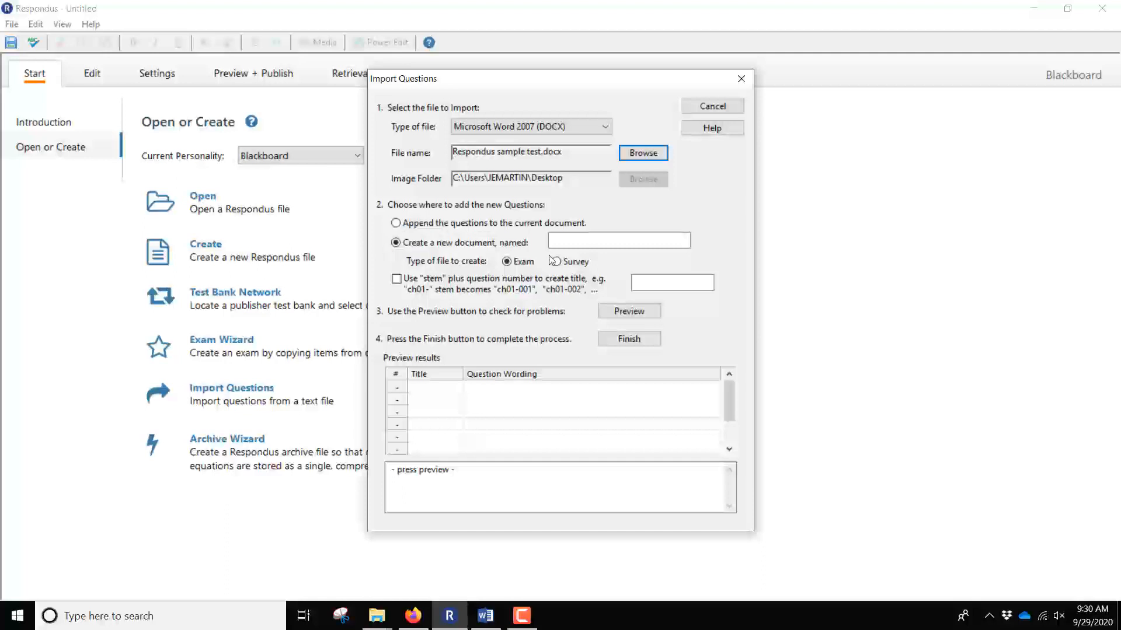
# Name the new exam 'Test 12' and preview it, revealing question 5 lacks a correct answer.
pyautogui.click(582, 243)
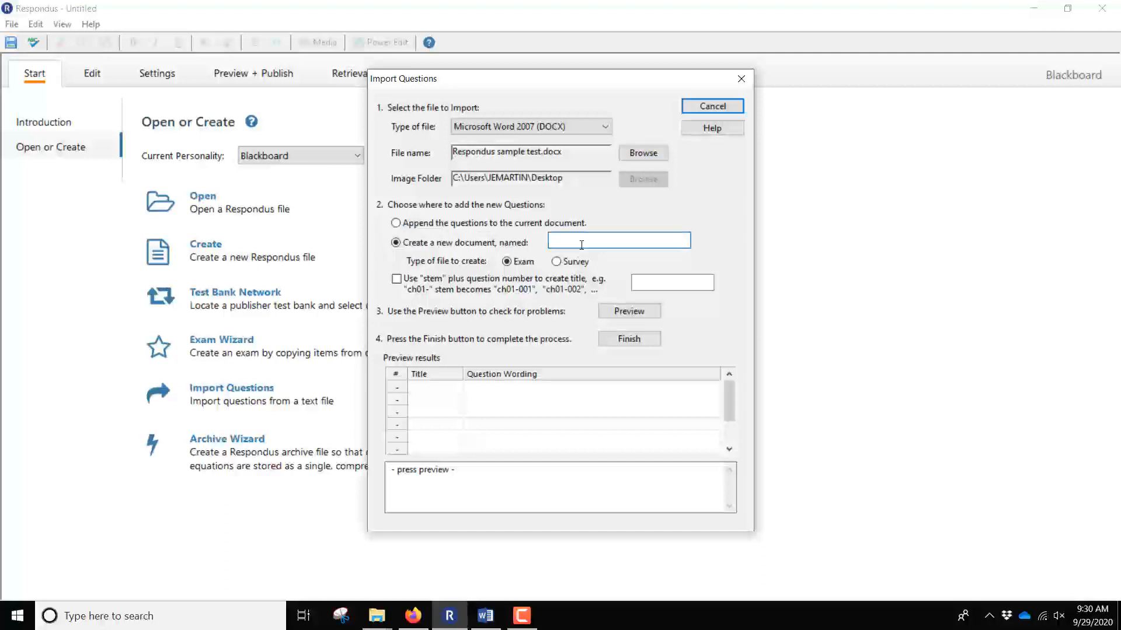
pyautogui.write('Test 12')
pyautogui.click(629, 311)
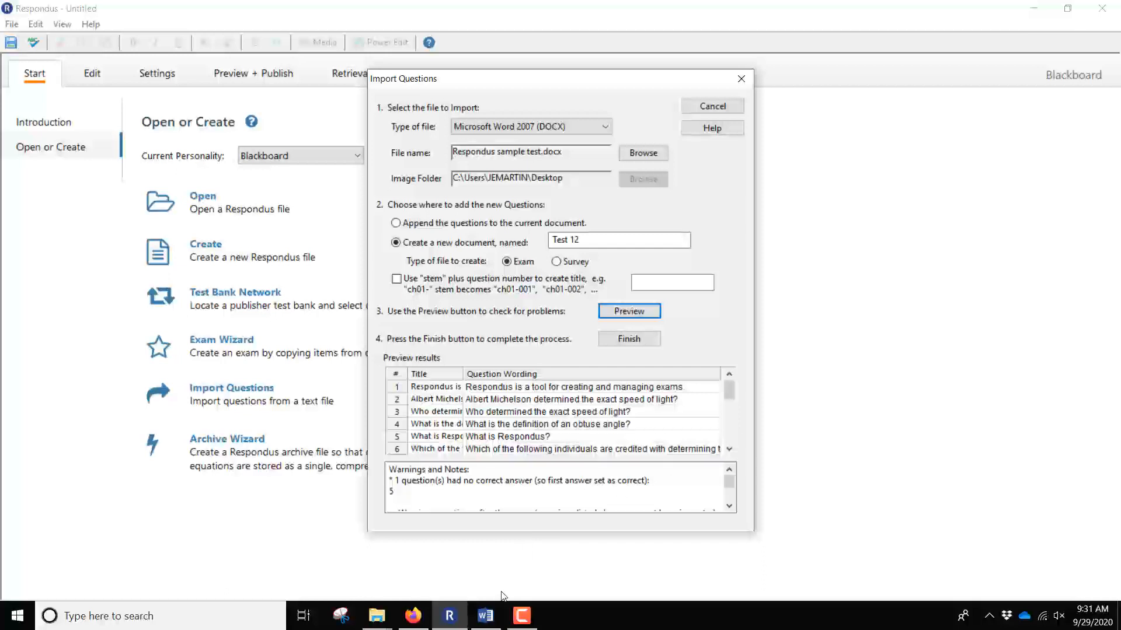
pyautogui.click(486, 616)
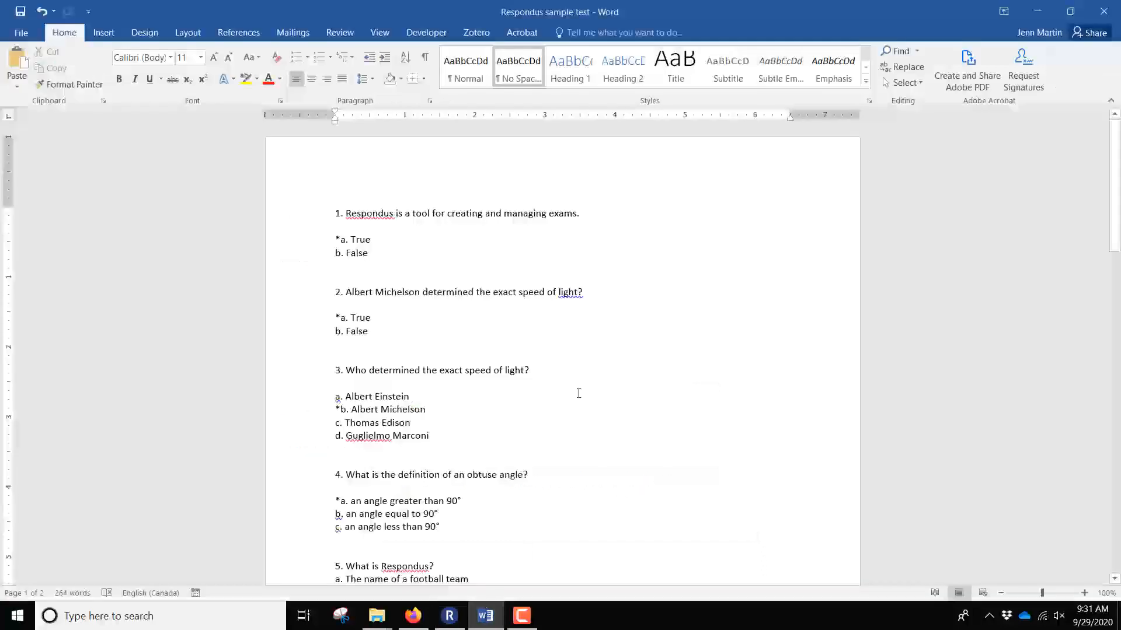
# Mark option b with an asterisk as question 5's answer, save, and return to Respondus.
pyautogui.scroll(-3, 578, 393)
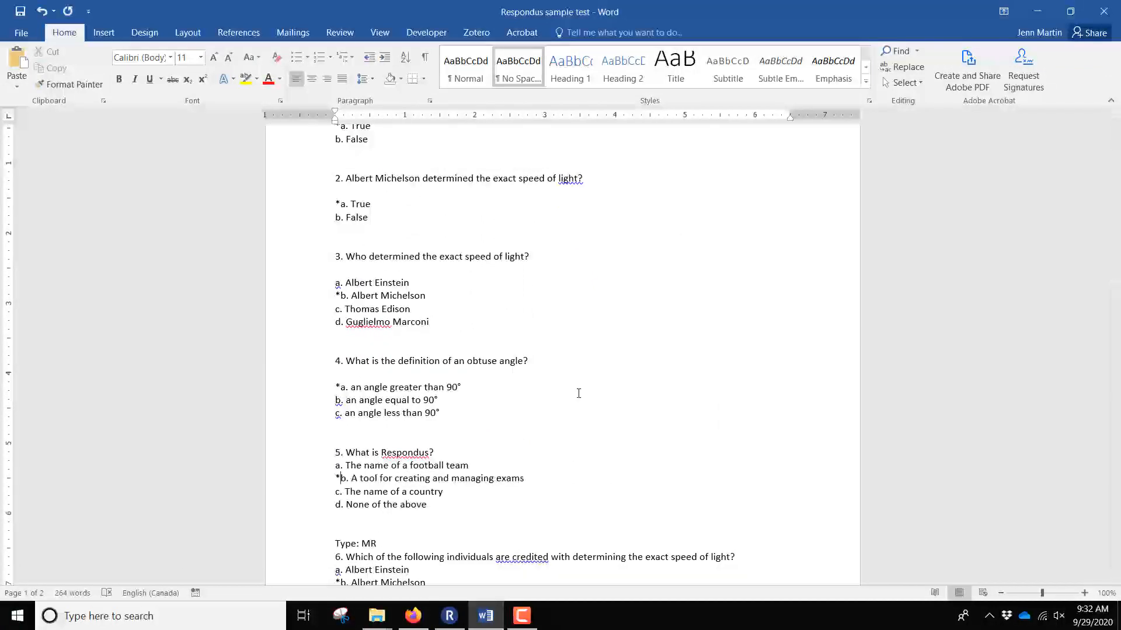
pyautogui.hotkey('ctrl', 's')
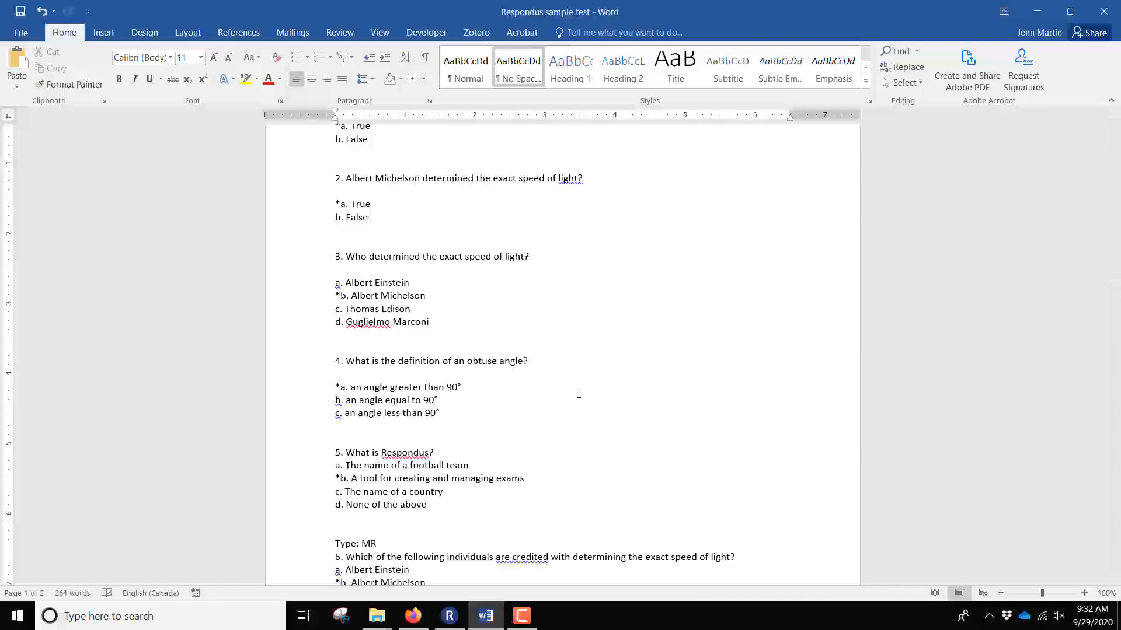
pyautogui.click(449, 617)
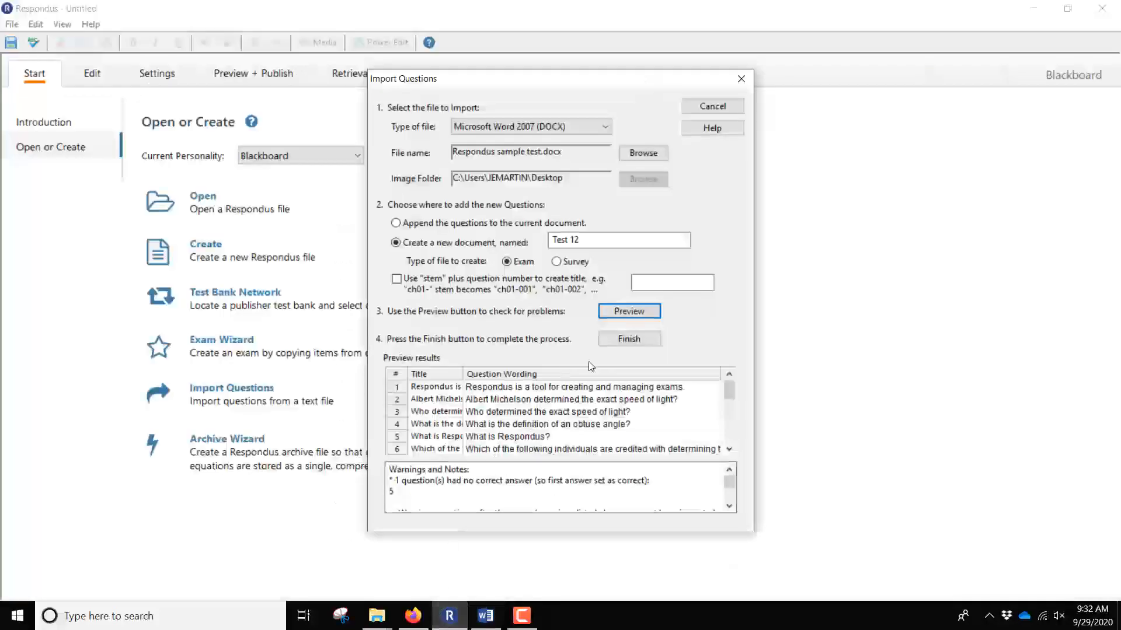
# Re-run the preview and scroll the results to confirm all 10 questions load without warnings.
pyautogui.click(627, 316)
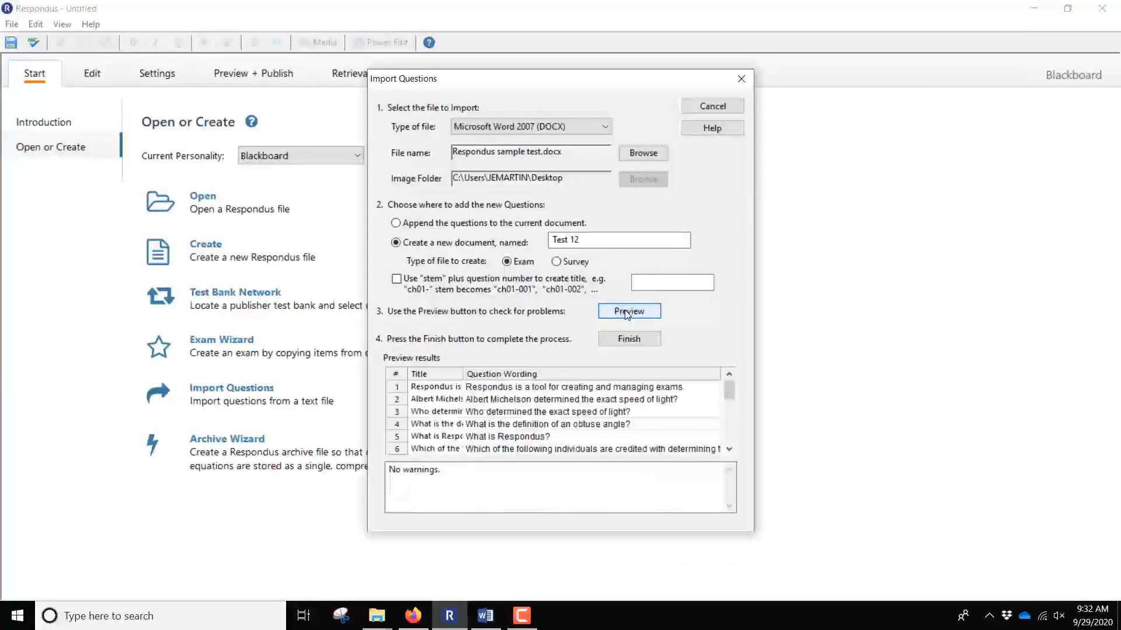
pyautogui.click(729, 449)
pyautogui.click(729, 449)
pyautogui.click(729, 449)
pyautogui.click(730, 449)
pyautogui.click(729, 449)
pyautogui.click(729, 449)
pyautogui.click(729, 449)
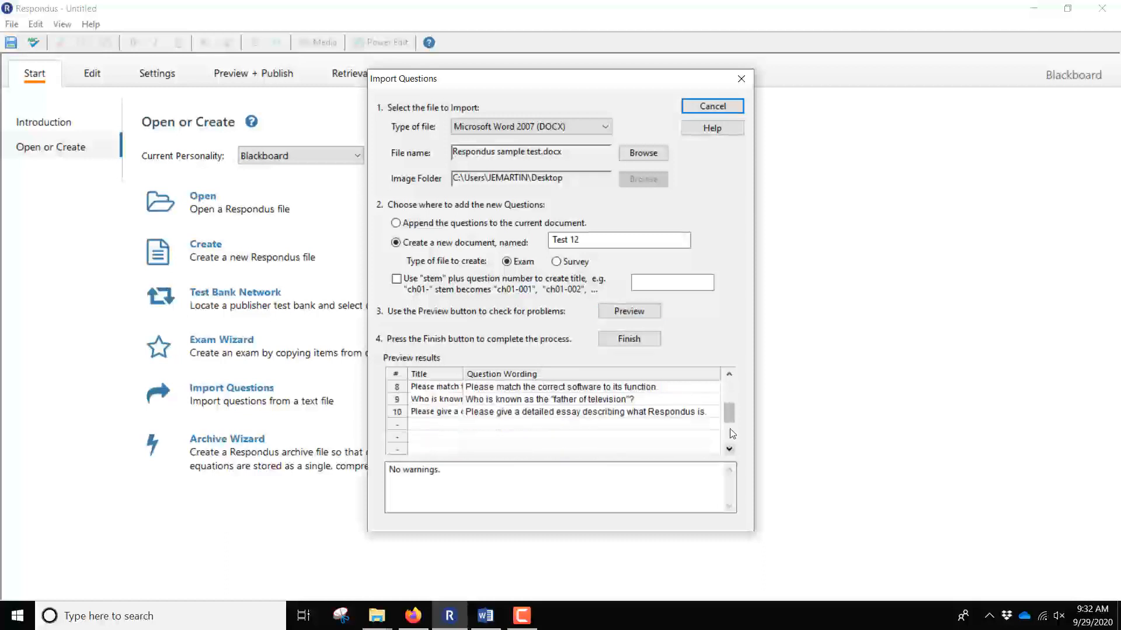
pyautogui.click(729, 374)
pyautogui.click(729, 374)
pyautogui.click(730, 374)
pyautogui.click(729, 375)
pyautogui.click(729, 374)
pyautogui.click(729, 375)
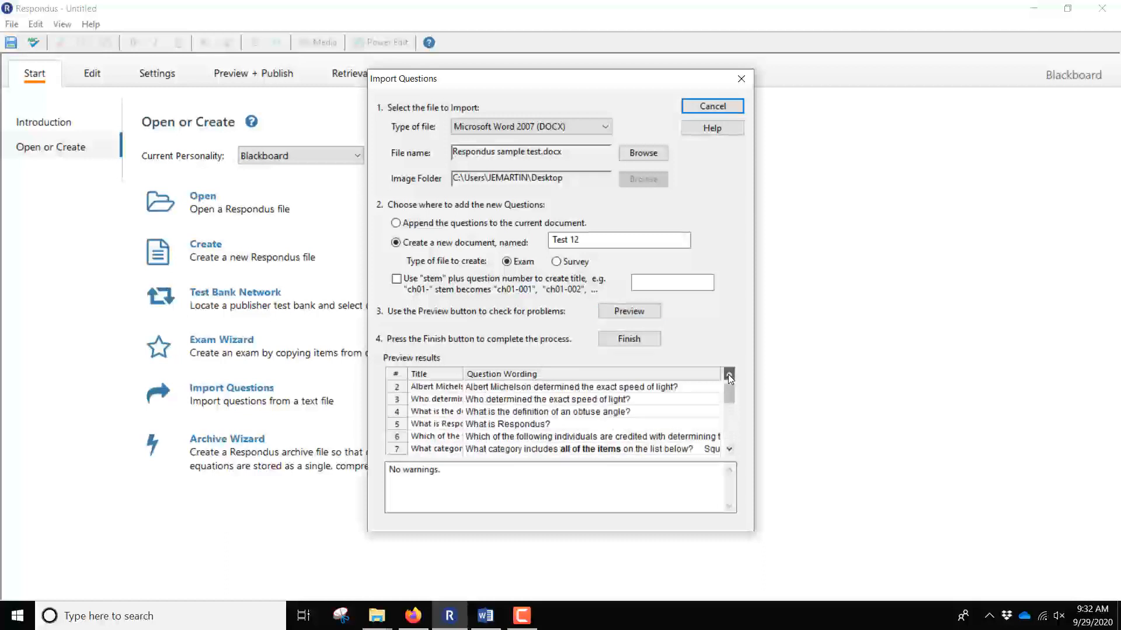
pyautogui.click(729, 374)
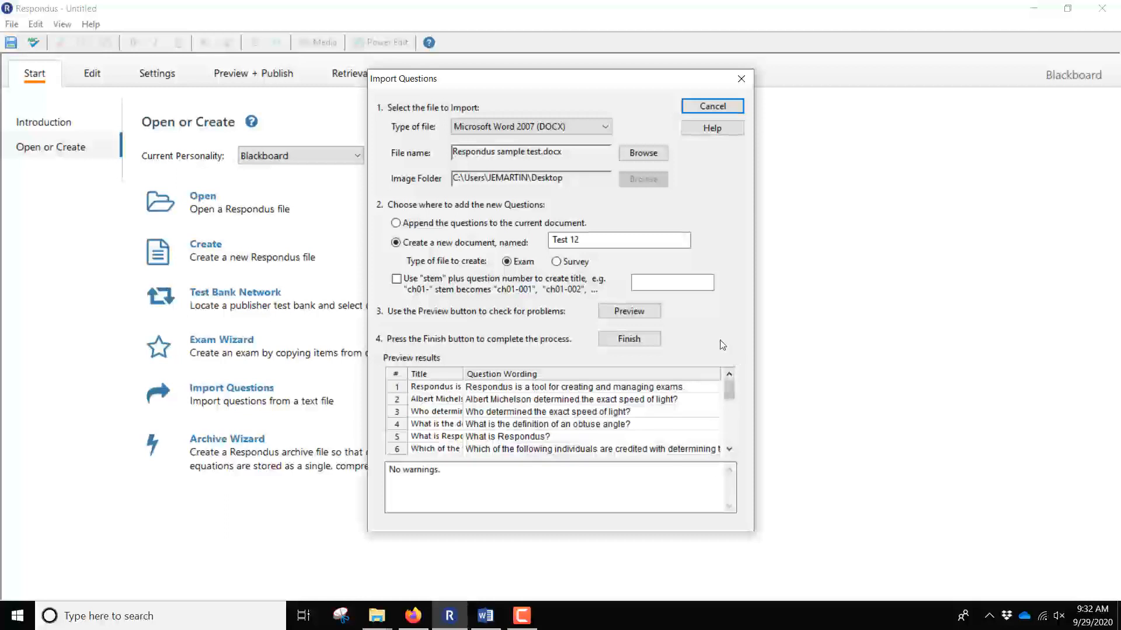
# Finish the import to create Test 12 with 10 questions and acknowledge the File Saved message.
pyautogui.click(632, 345)
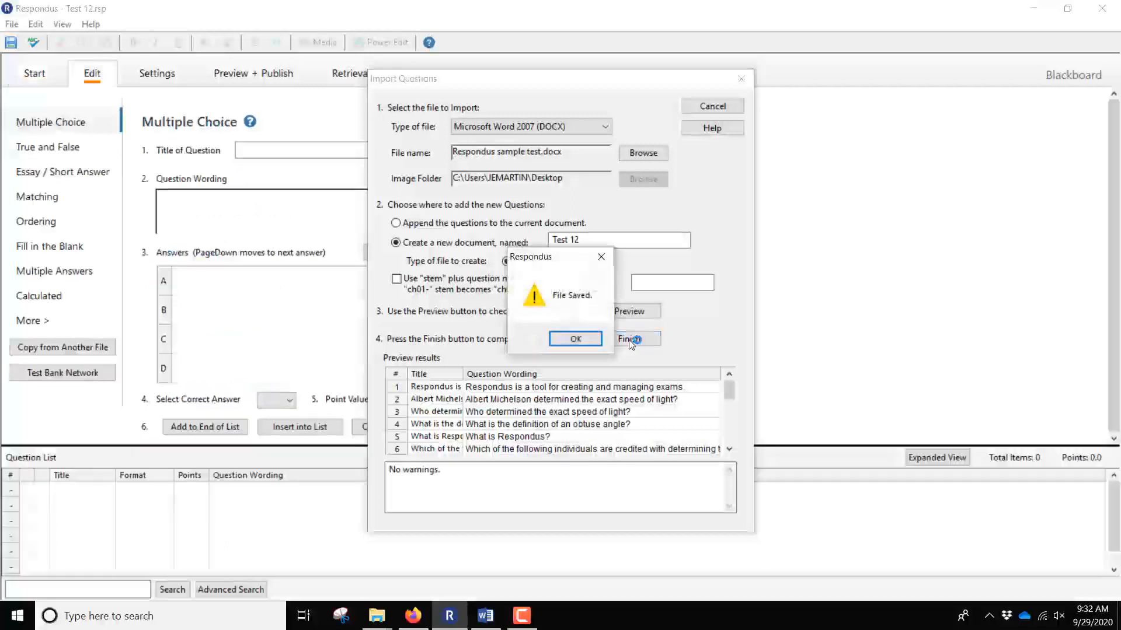
pyautogui.click(575, 340)
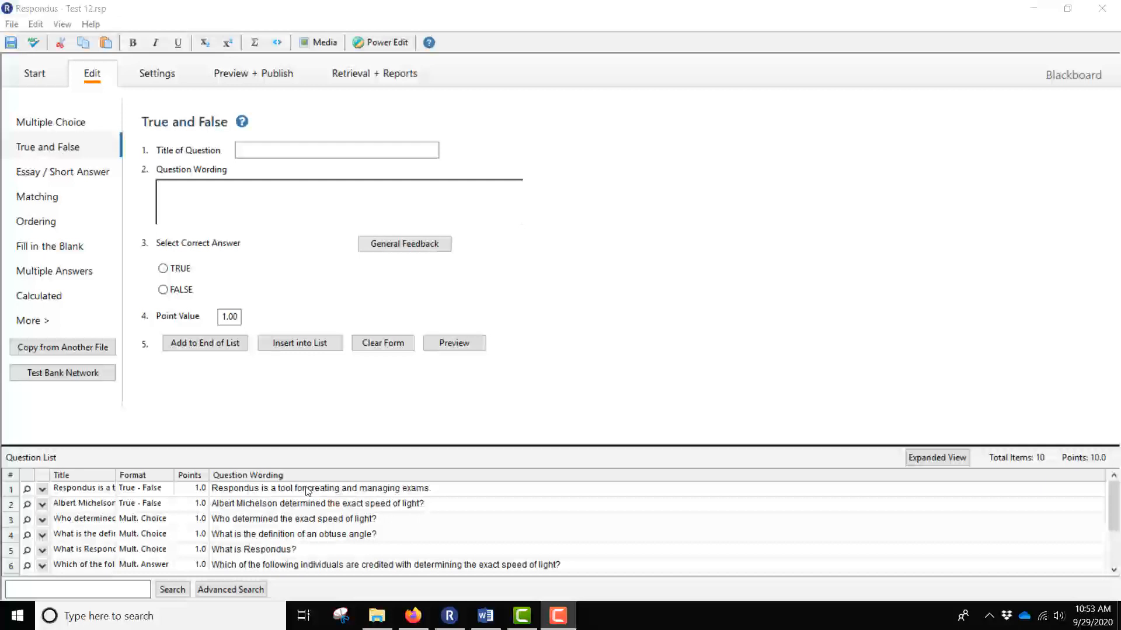
pyautogui.click(42, 490)
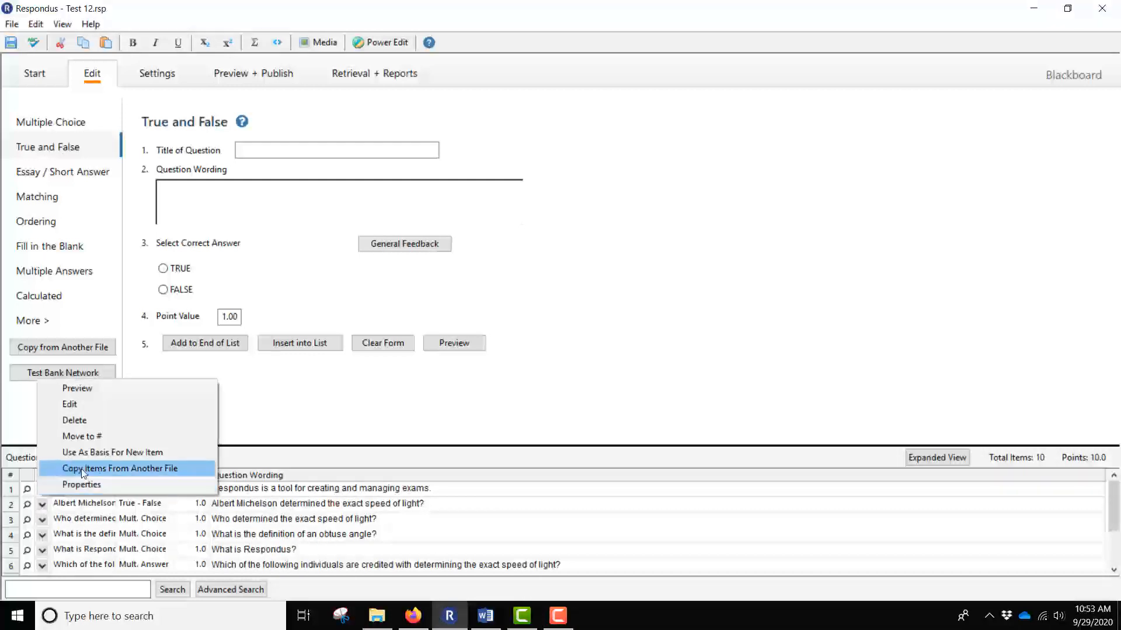
pyautogui.click(106, 407)
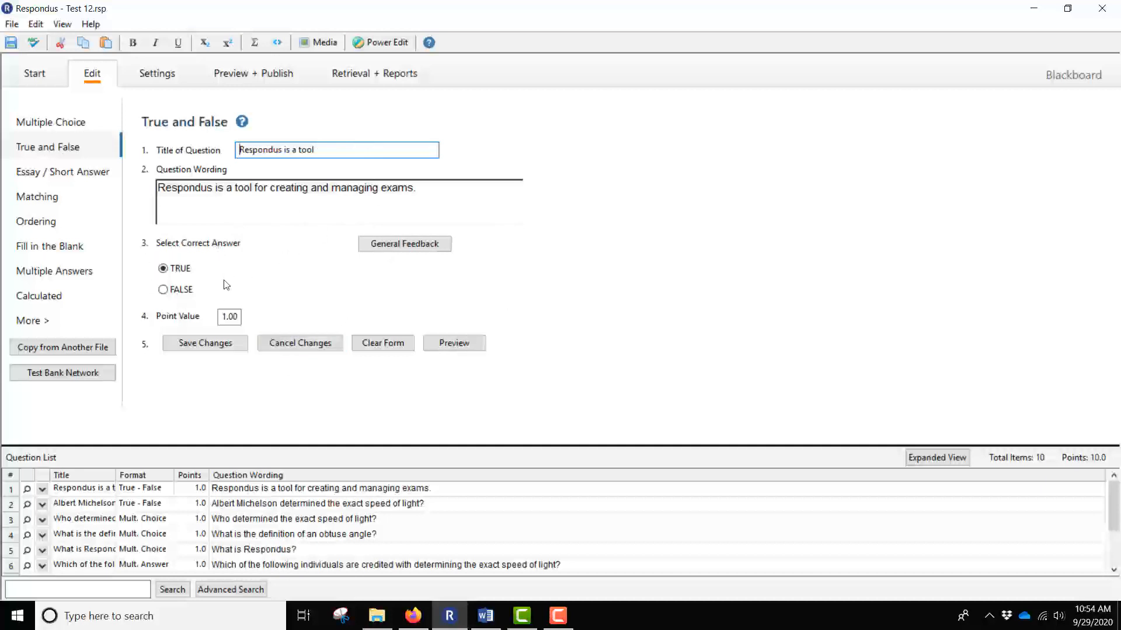
pyautogui.click(214, 346)
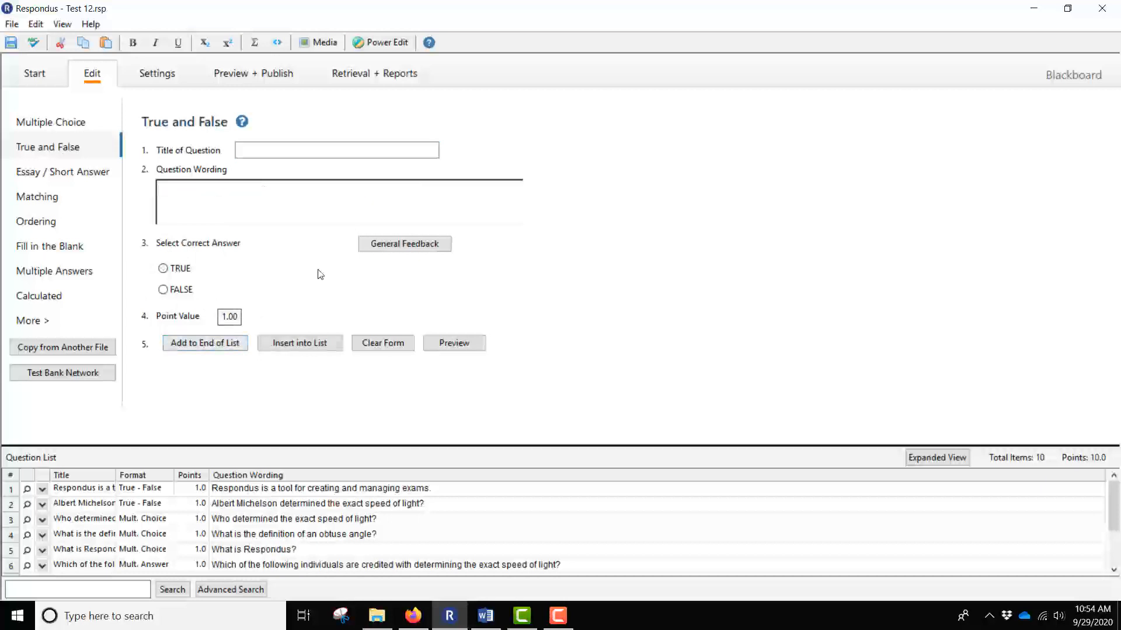
# Show the Availability settings page for Test 12.
pyautogui.click(161, 75)
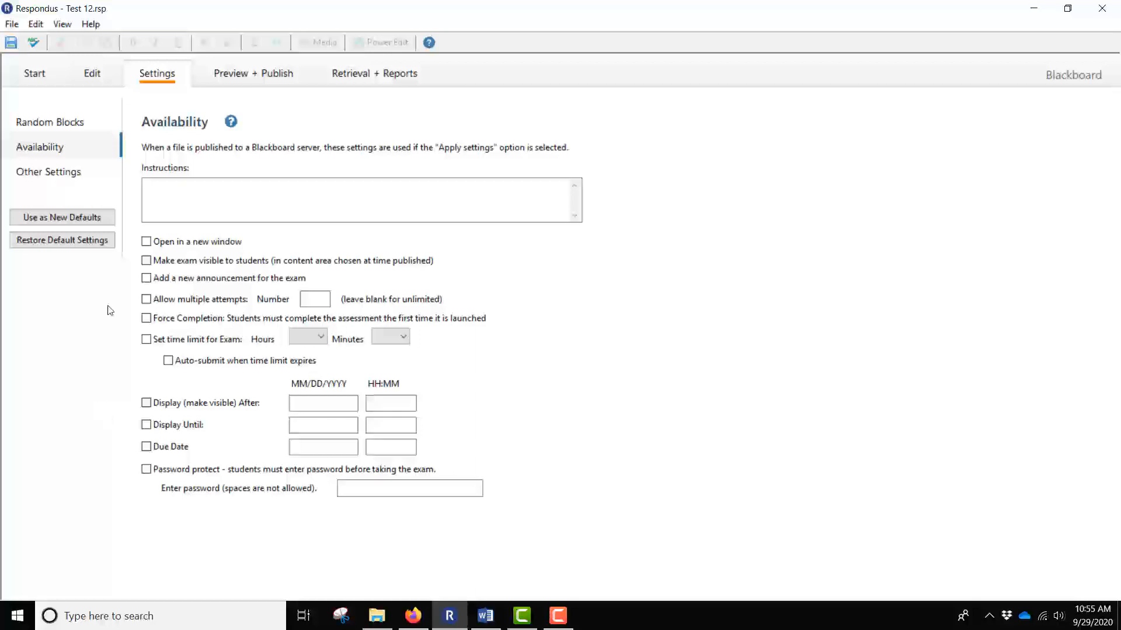
# Move to the Preview + Publish section, landing on its Preview page for Test 12.
pyautogui.click(67, 175)
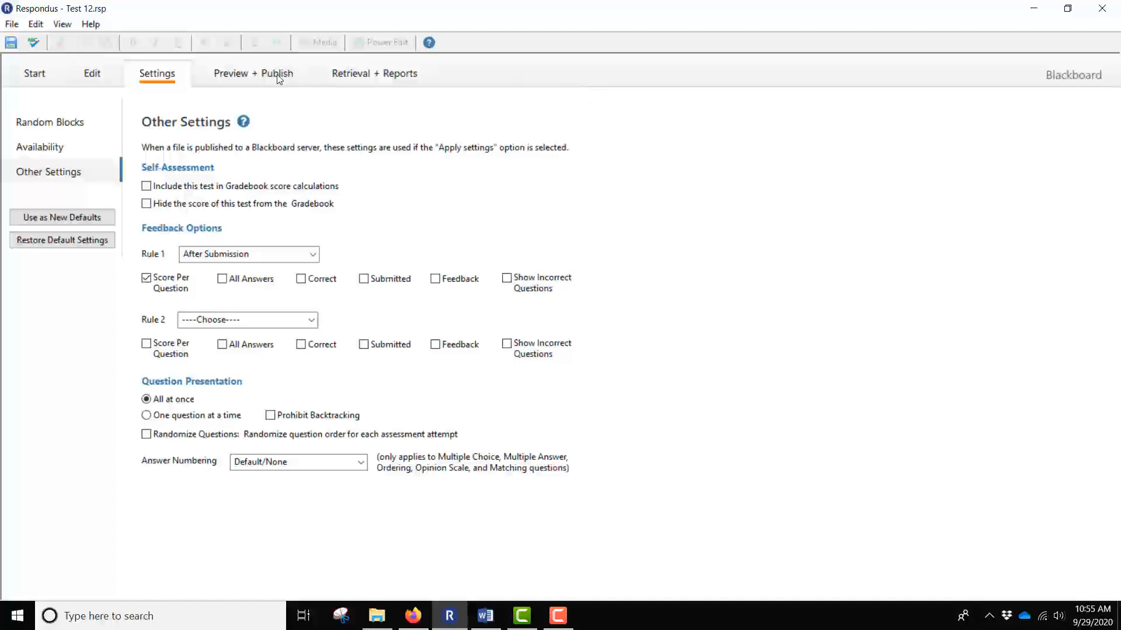
pyautogui.click(260, 75)
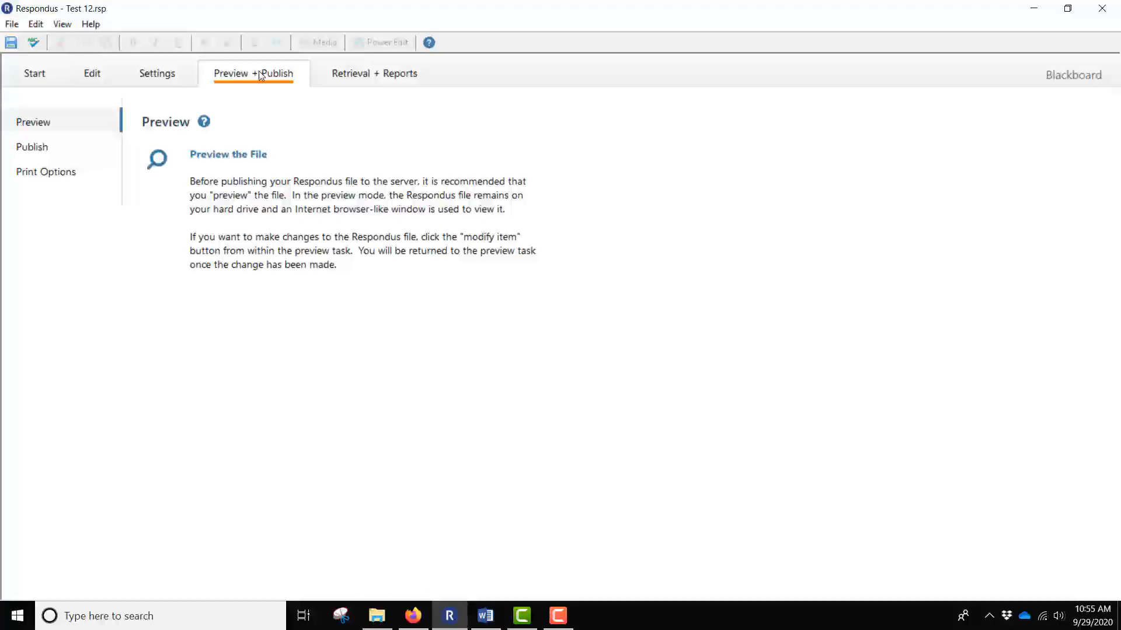
# Preview Test 12, stepping from question 1 through question 5, then close the preview.
pyautogui.click(213, 155)
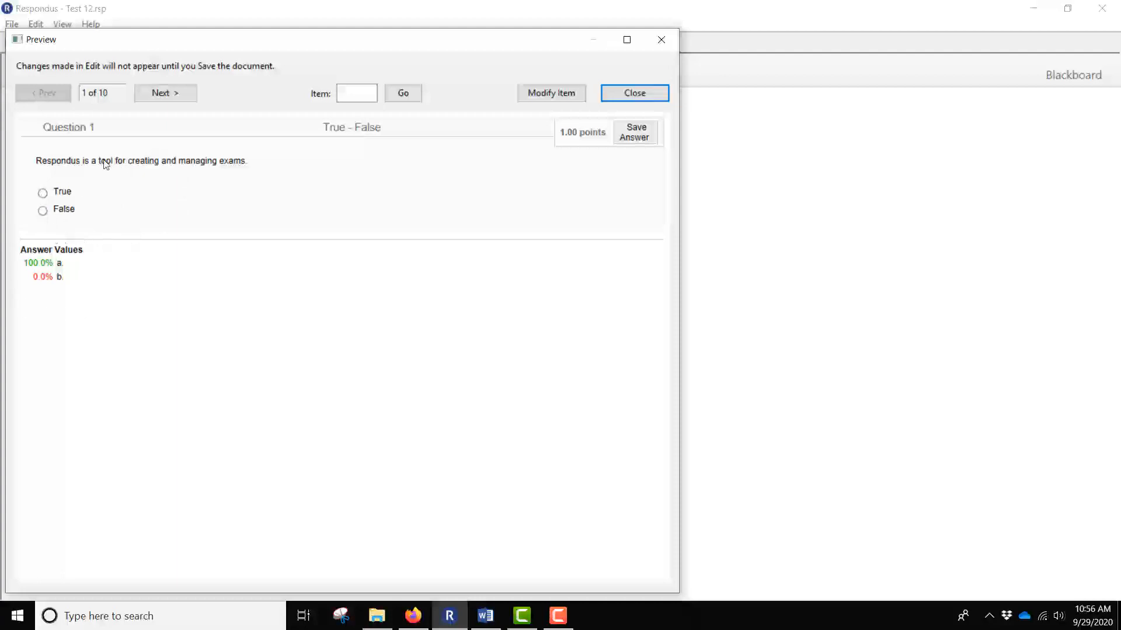
pyautogui.click(171, 97)
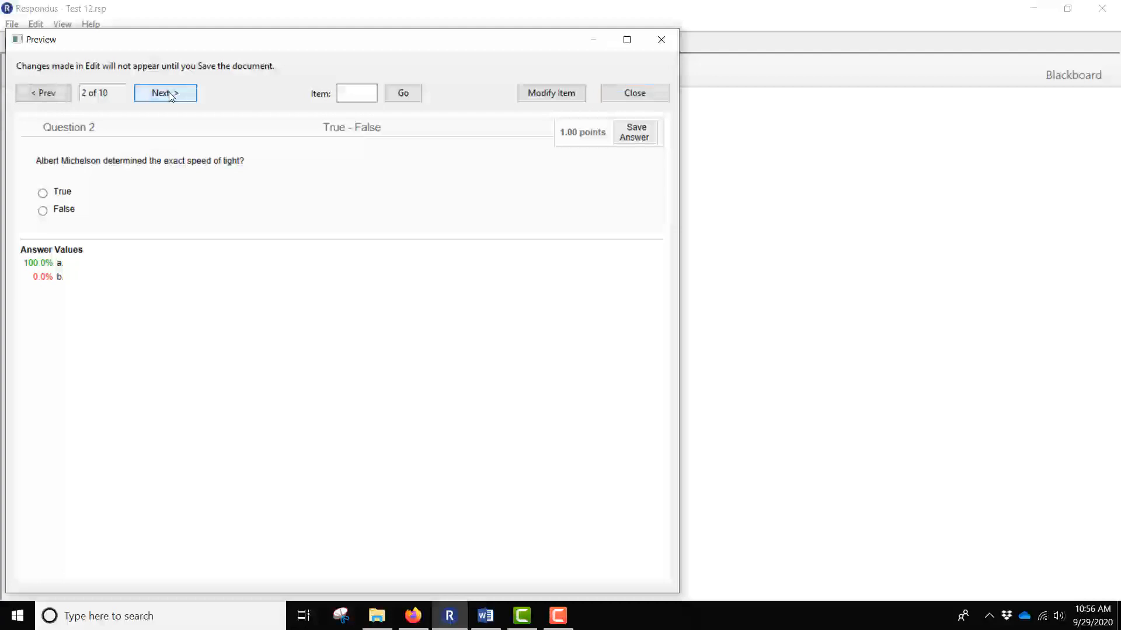
pyautogui.click(171, 97)
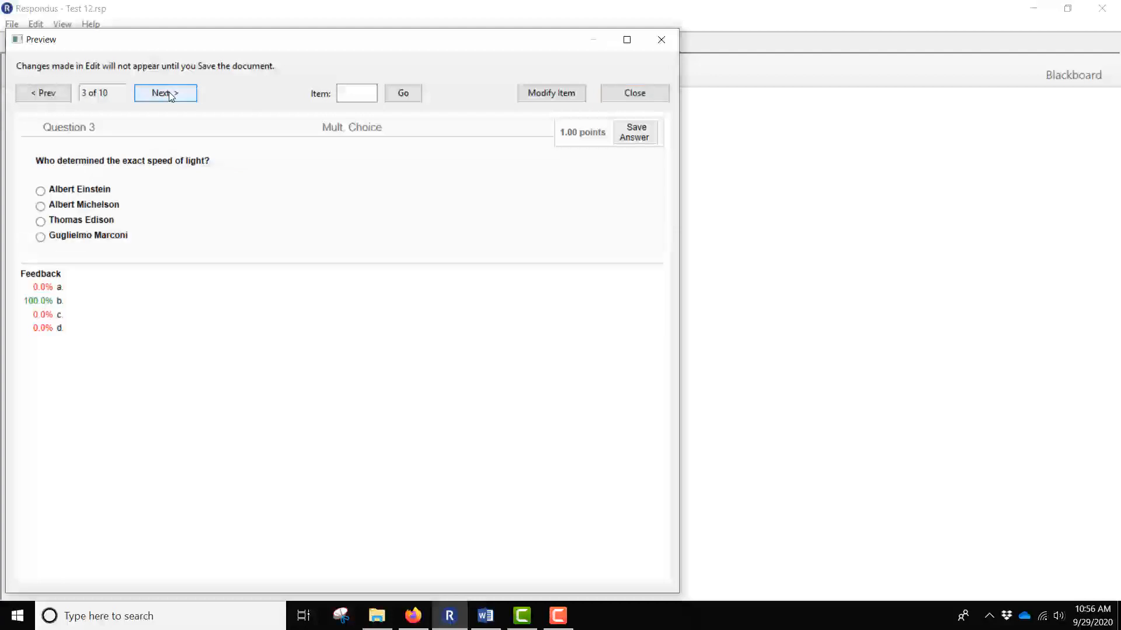
pyautogui.click(171, 97)
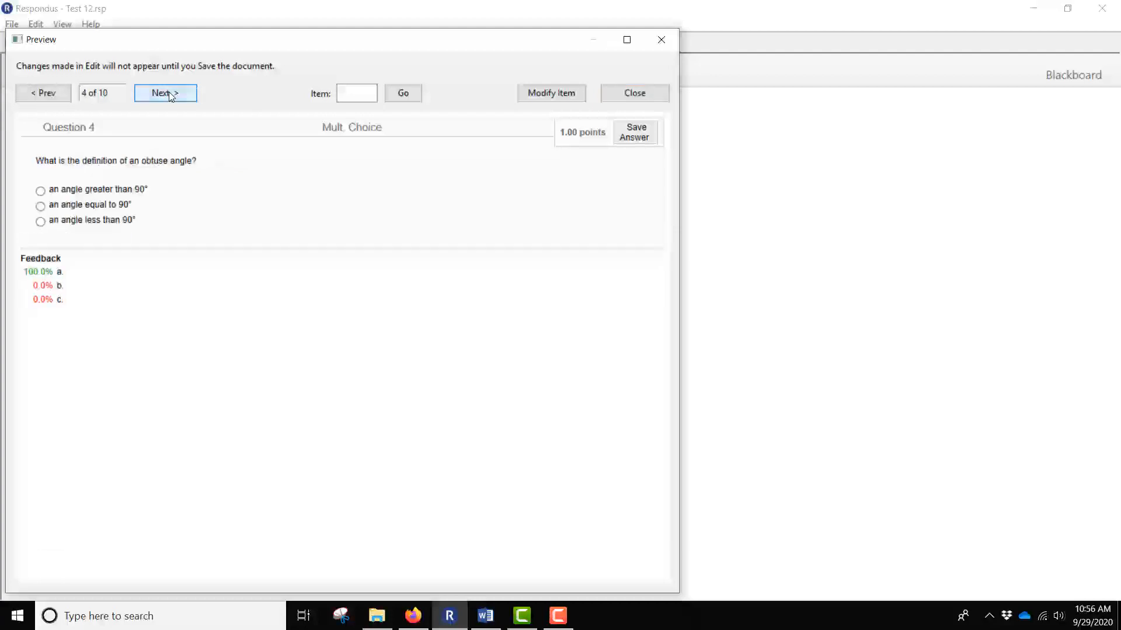
pyautogui.click(171, 97)
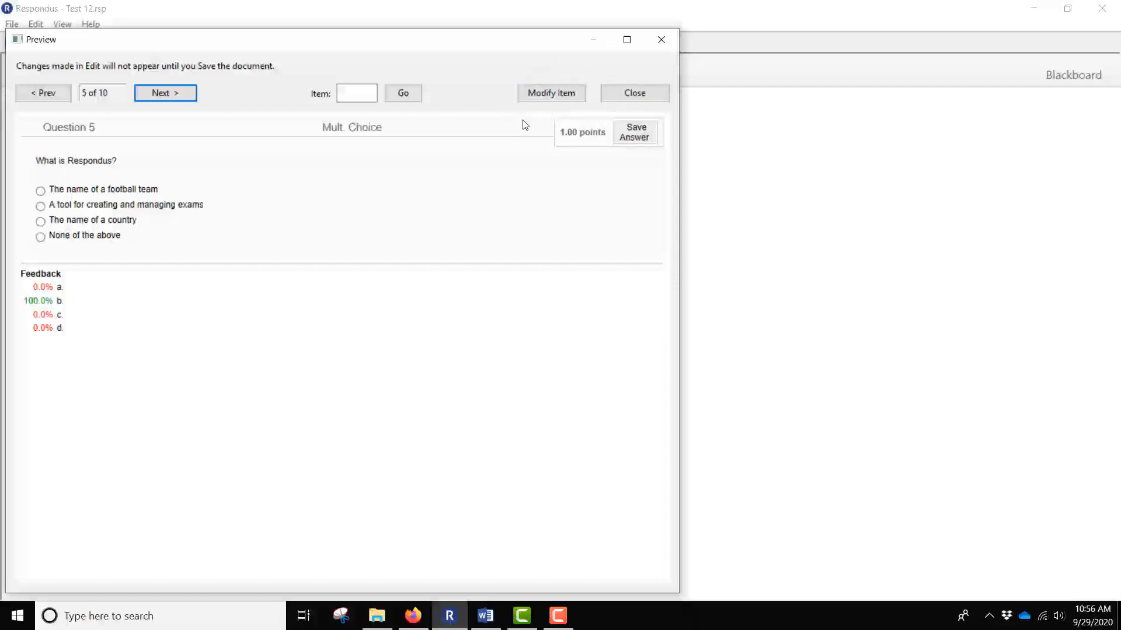
pyautogui.click(667, 37)
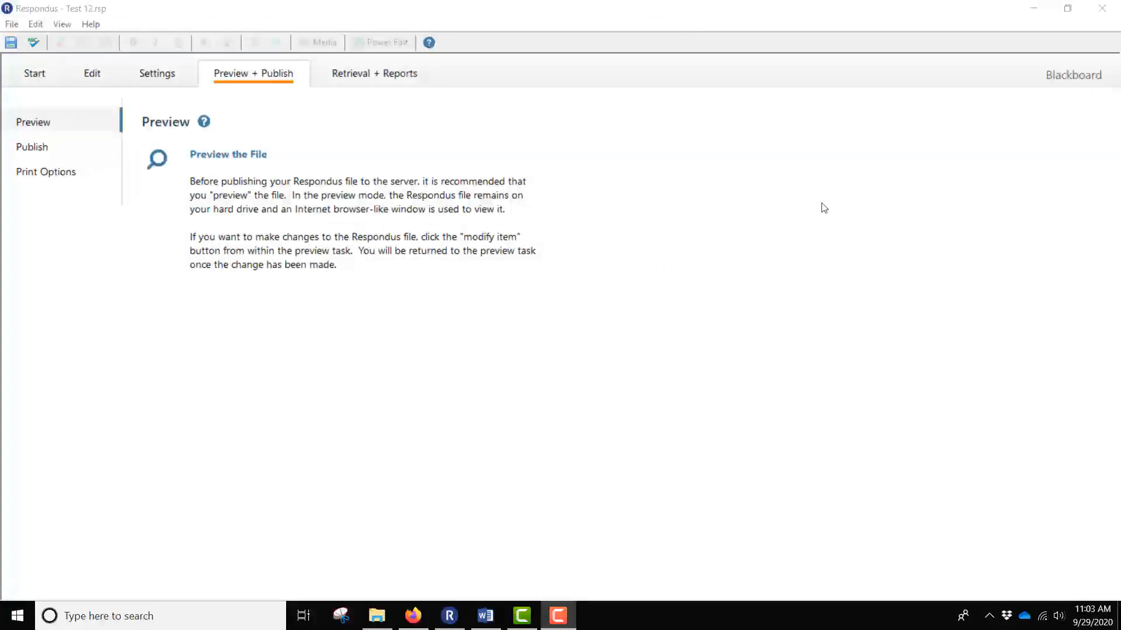
# Open the Blackboard Publish Wizard, set to publish to a single course.
pyautogui.click(34, 153)
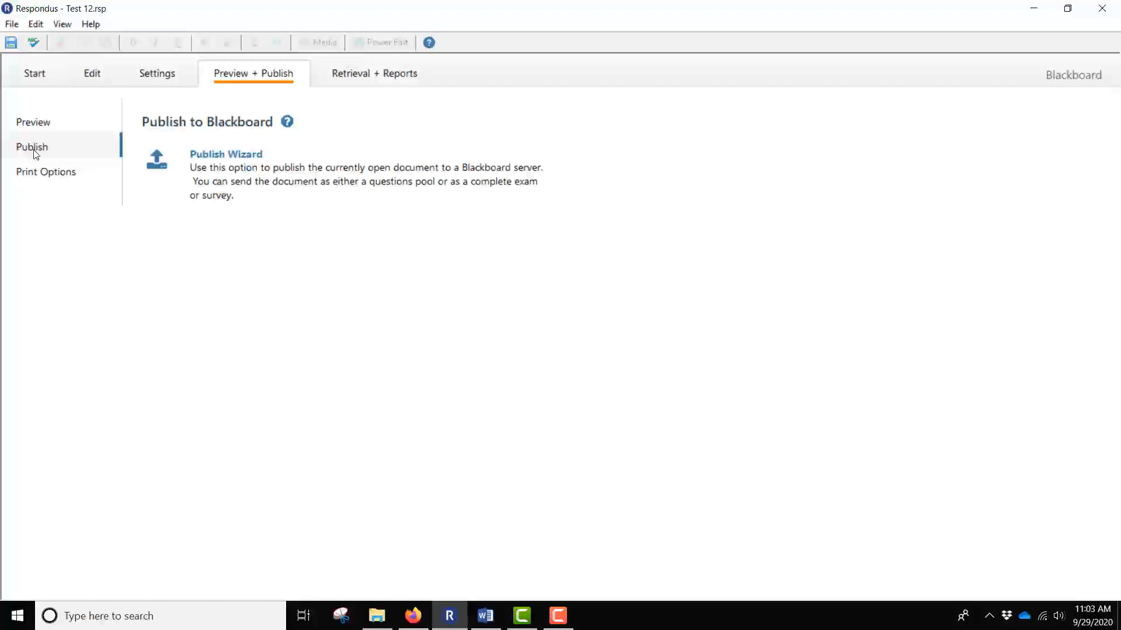
pyautogui.click(264, 168)
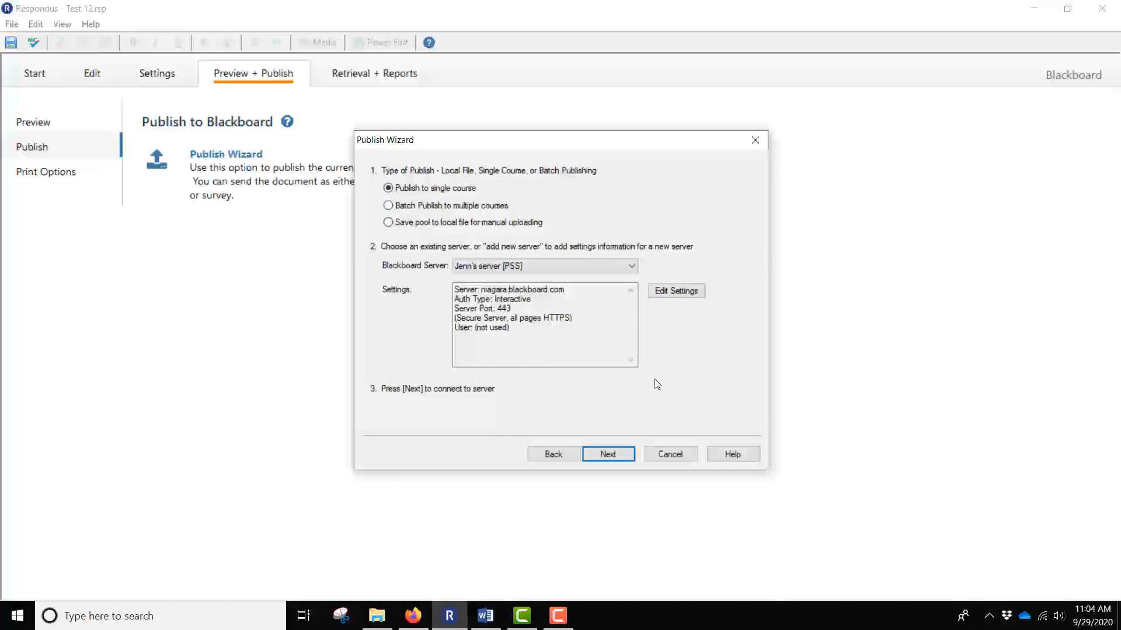
# Drop the new-server setup, select the saved niagara.blackboard.com server and connect to it.
pyautogui.click(633, 266)
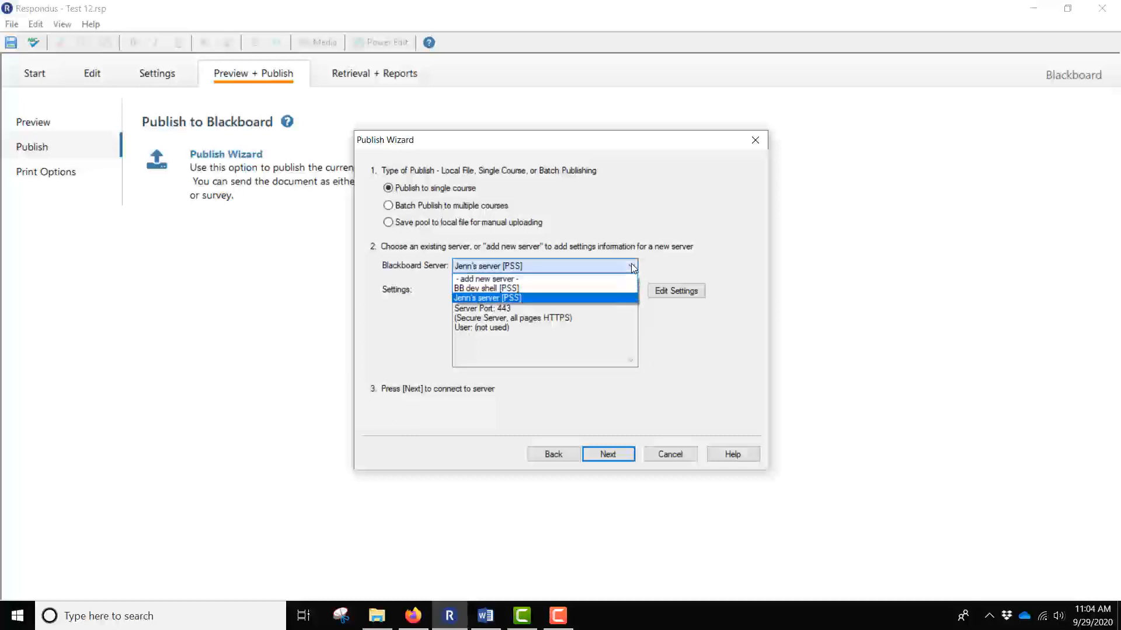
pyautogui.click(593, 281)
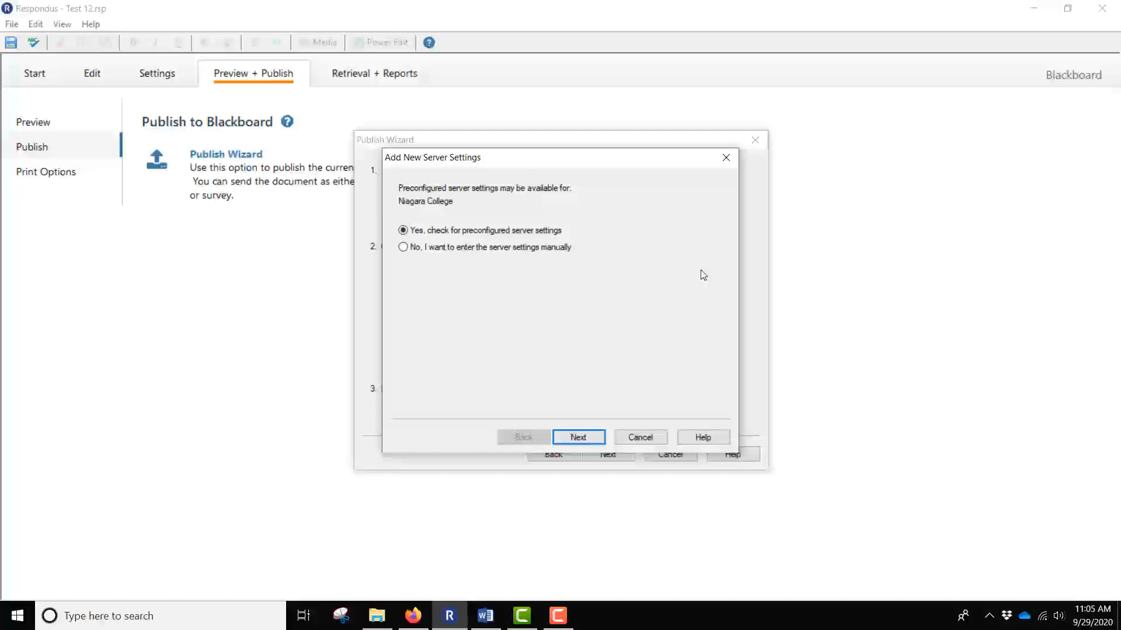
pyautogui.click(728, 157)
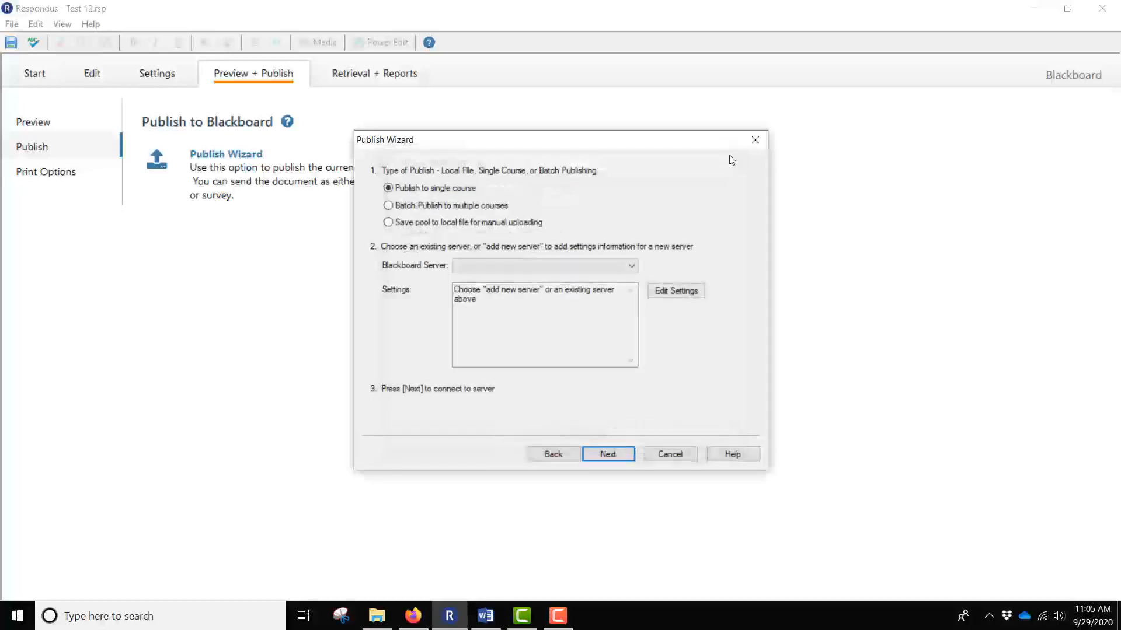
pyautogui.click(631, 266)
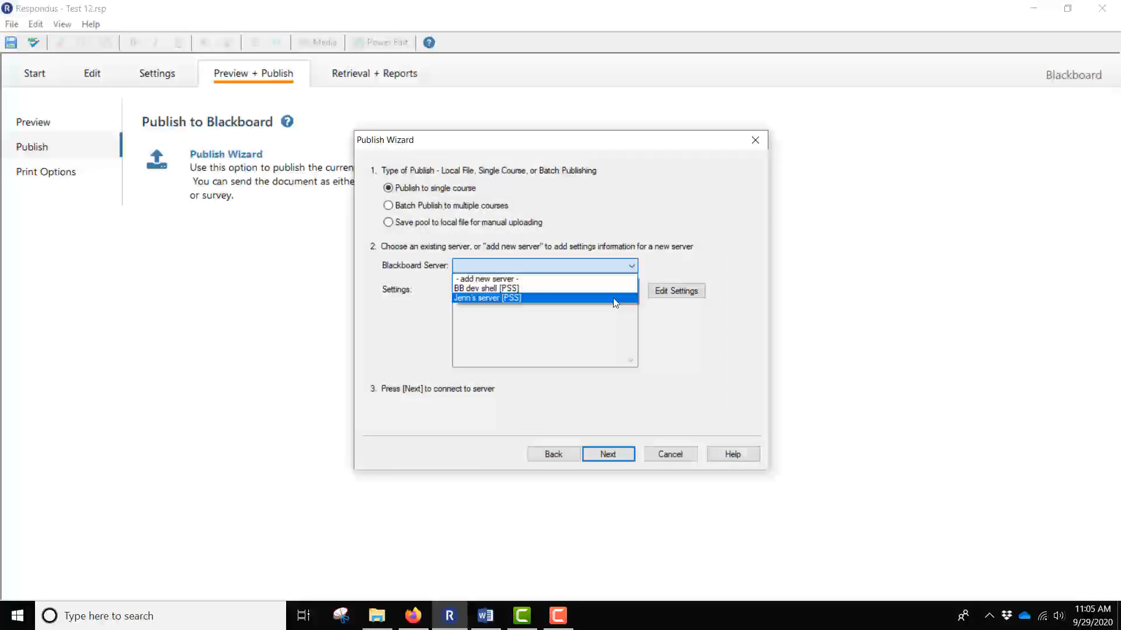
pyautogui.click(613, 302)
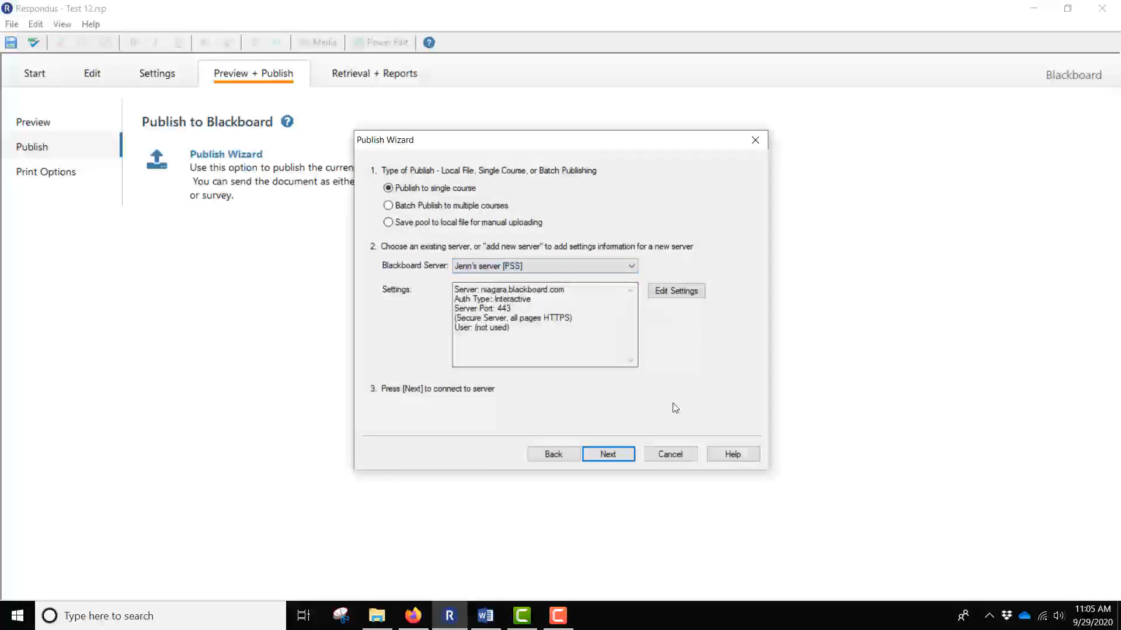
pyautogui.click(600, 454)
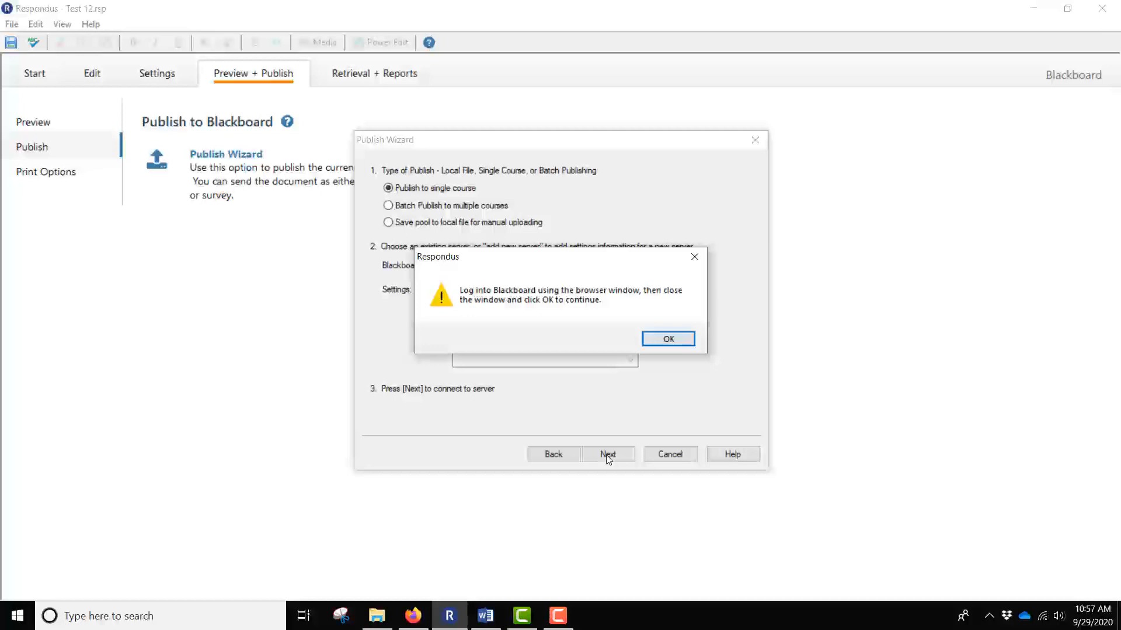
# Sign in to Blackboard with the college account e-mail and password, staying signed in.
pyautogui.click(663, 340)
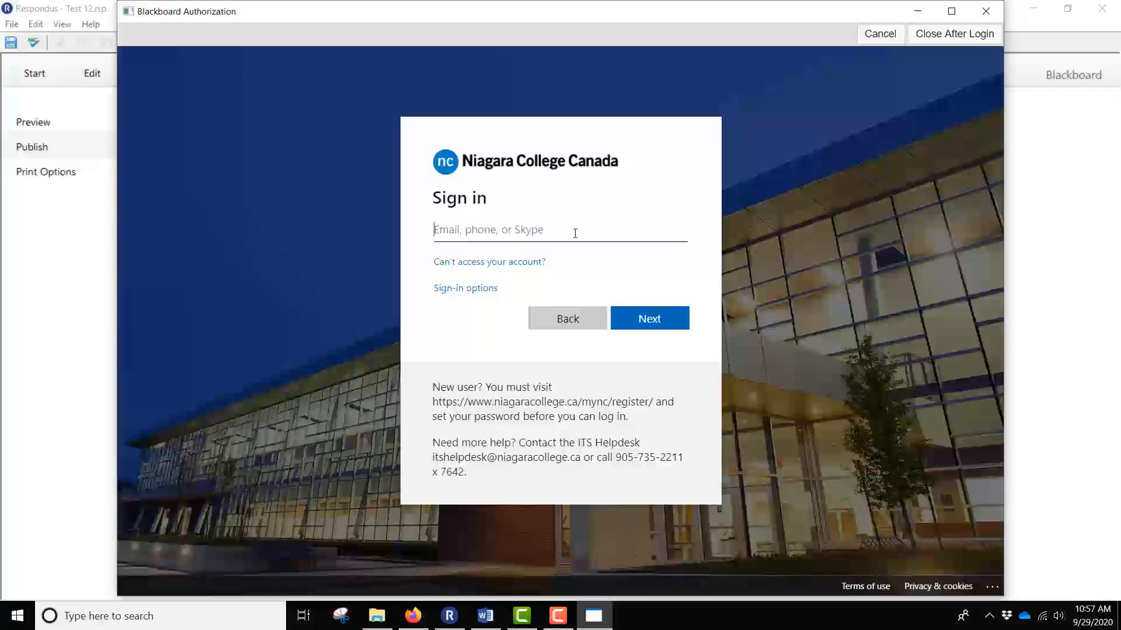
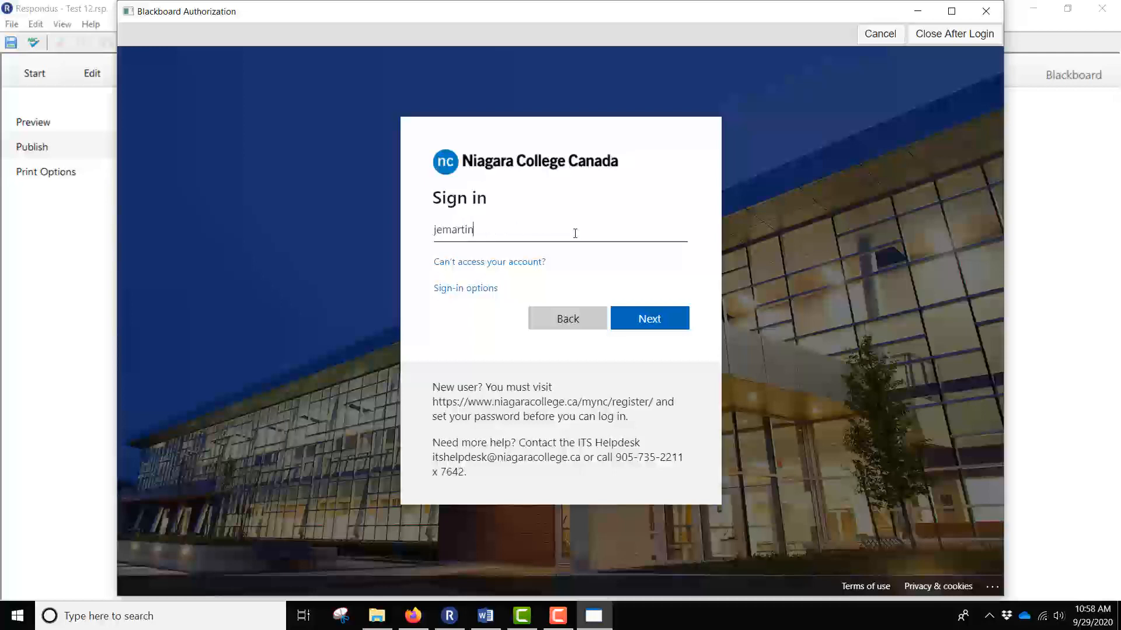
pyautogui.press('Return')
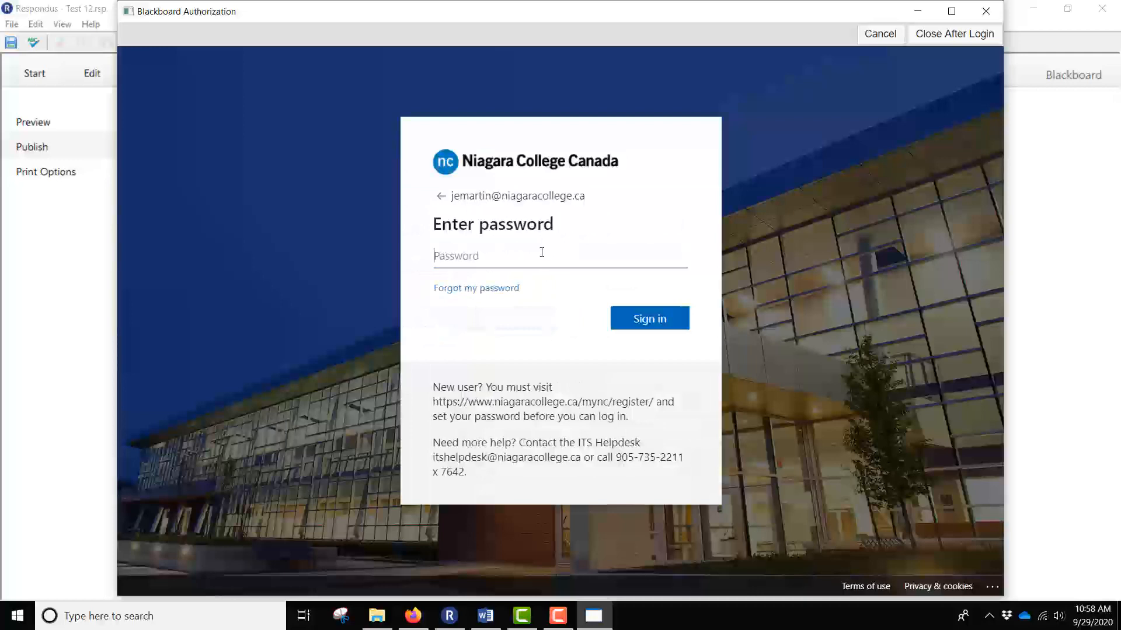
pyautogui.write('••••••••••')
pyautogui.press('Return')
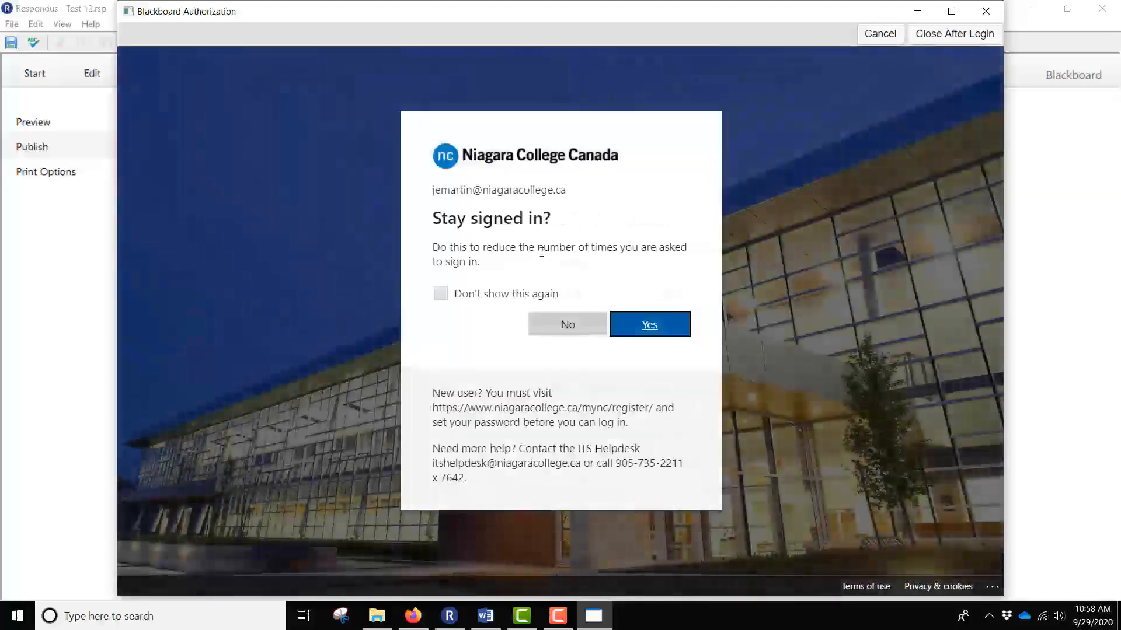
pyautogui.click(649, 327)
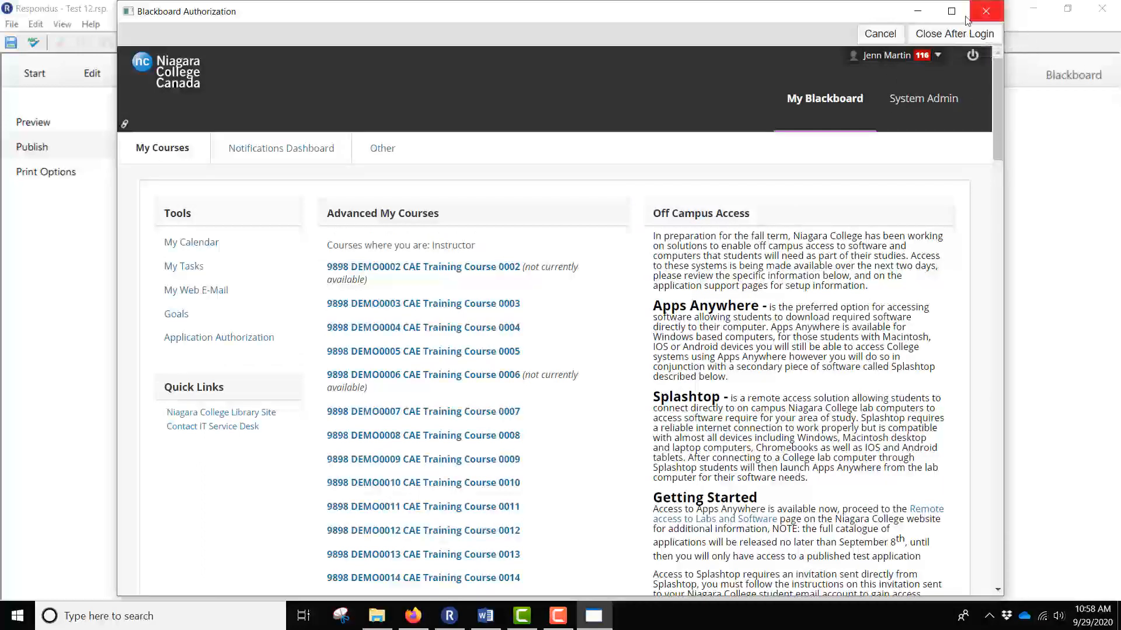
pyautogui.click(951, 36)
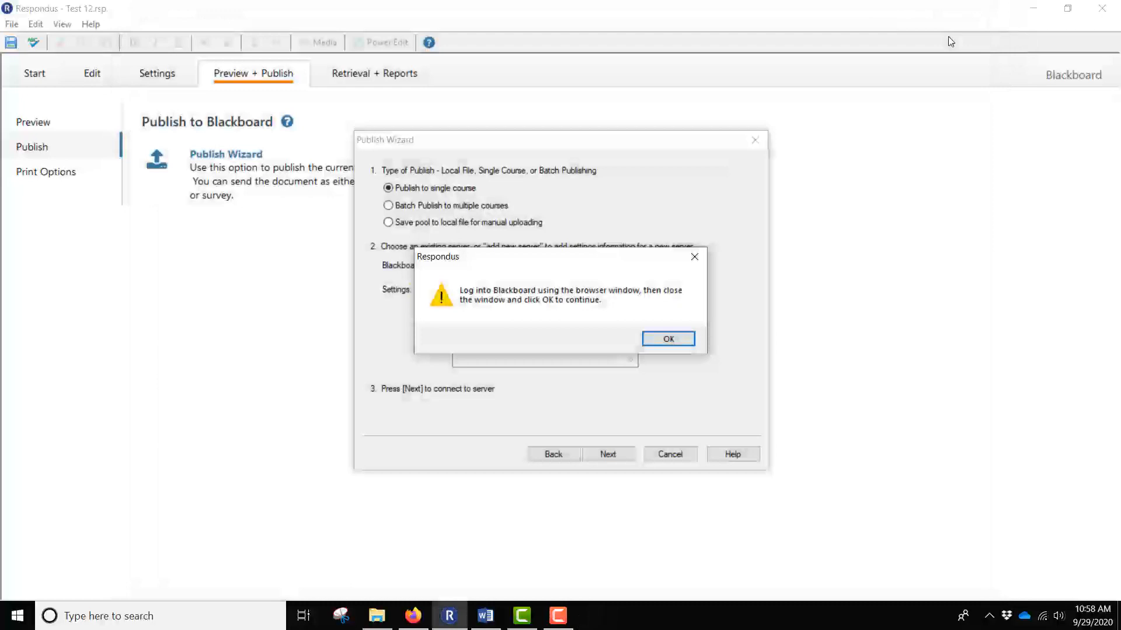
pyautogui.click(668, 339)
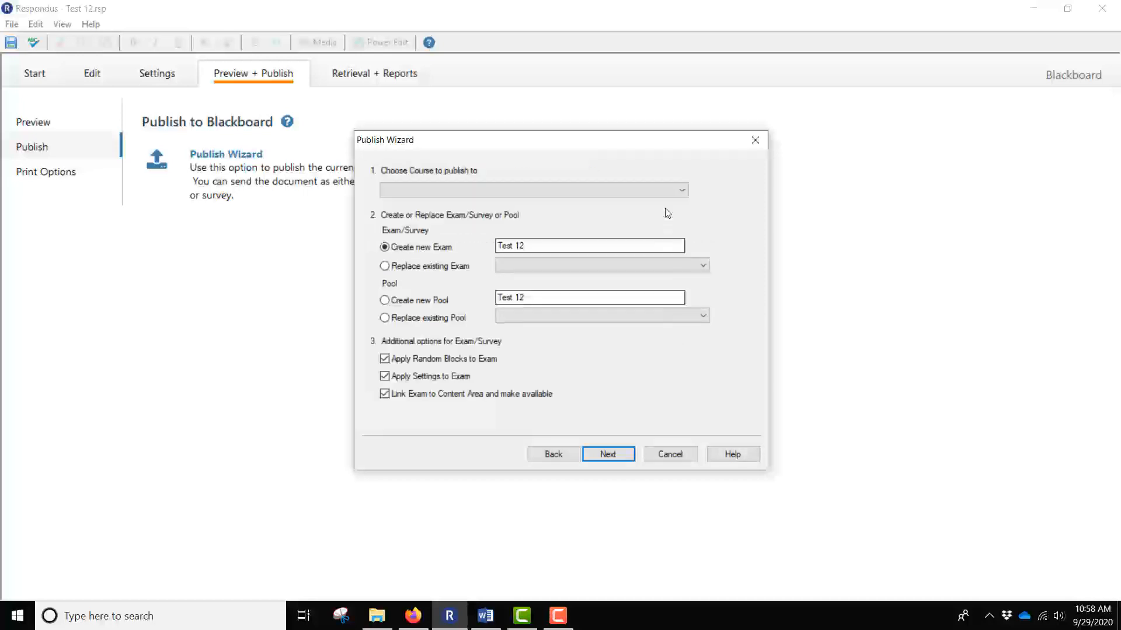
# Choose Personal Development Course 0001 as the destination, keeping Create new Exam for Test 12.
pyautogui.click(685, 194)
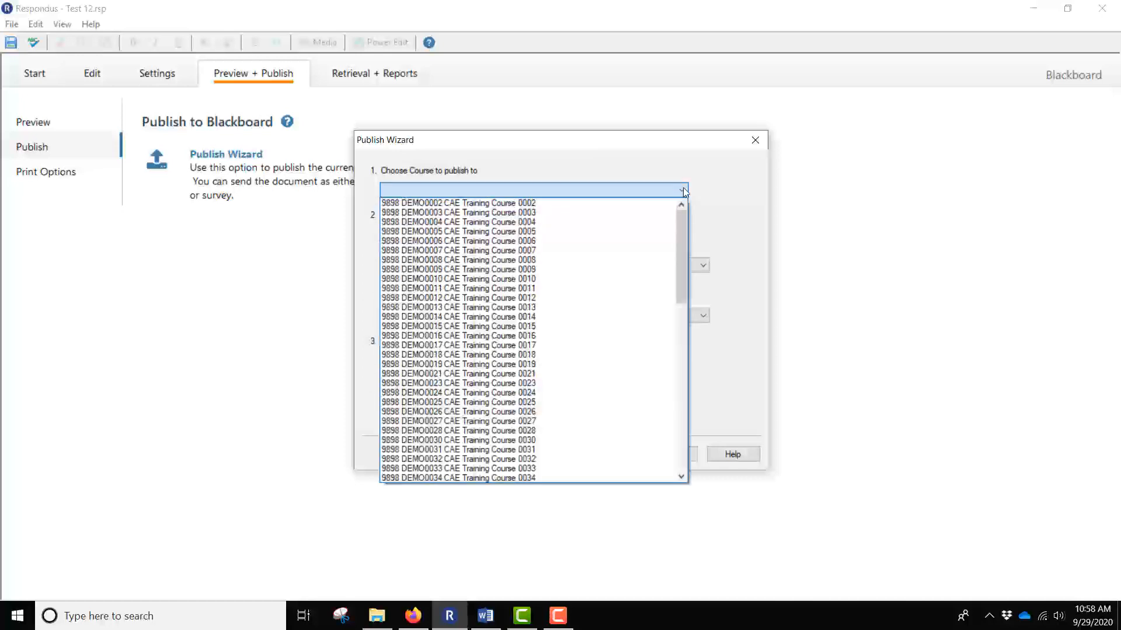
pyautogui.scroll(-7, 617, 277)
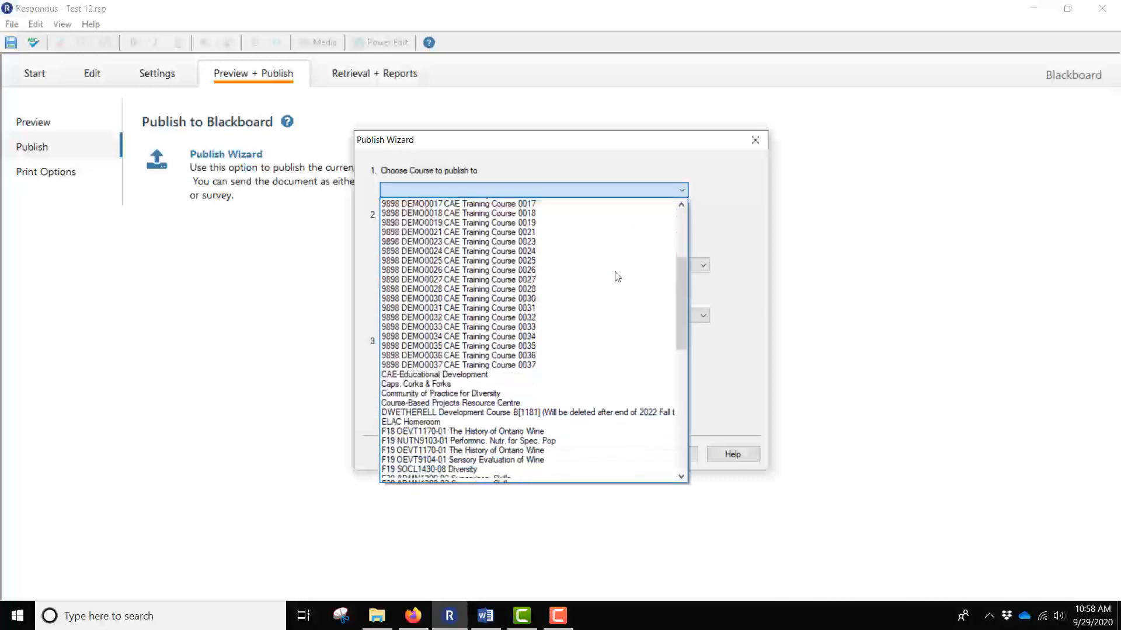
pyautogui.scroll(-6, 617, 276)
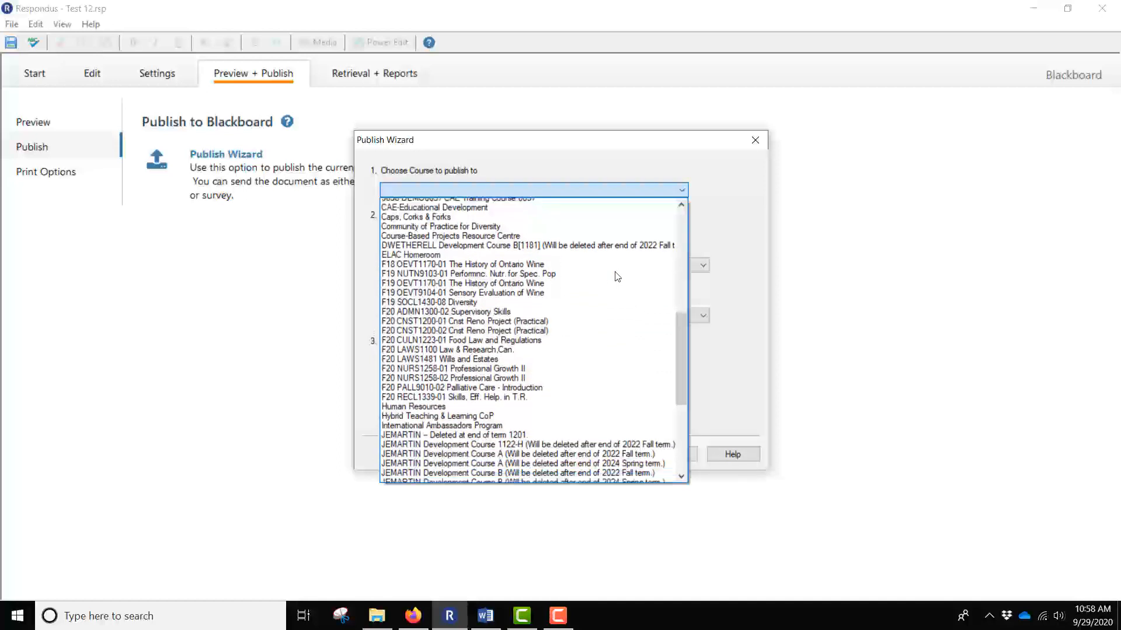
pyautogui.scroll(-3, 617, 276)
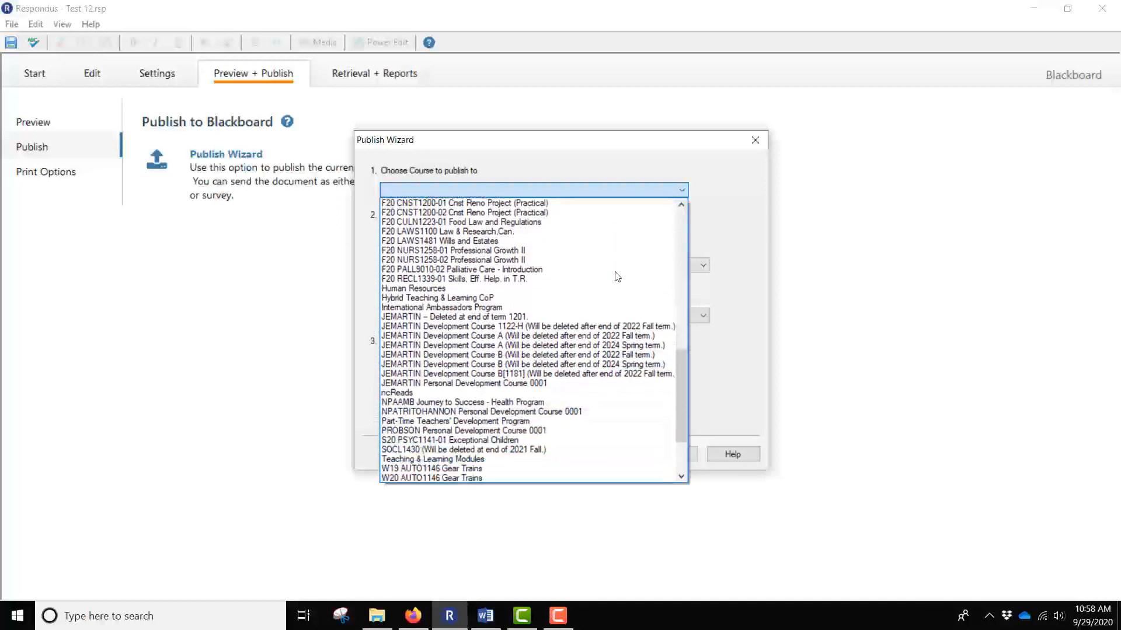
pyautogui.click(514, 383)
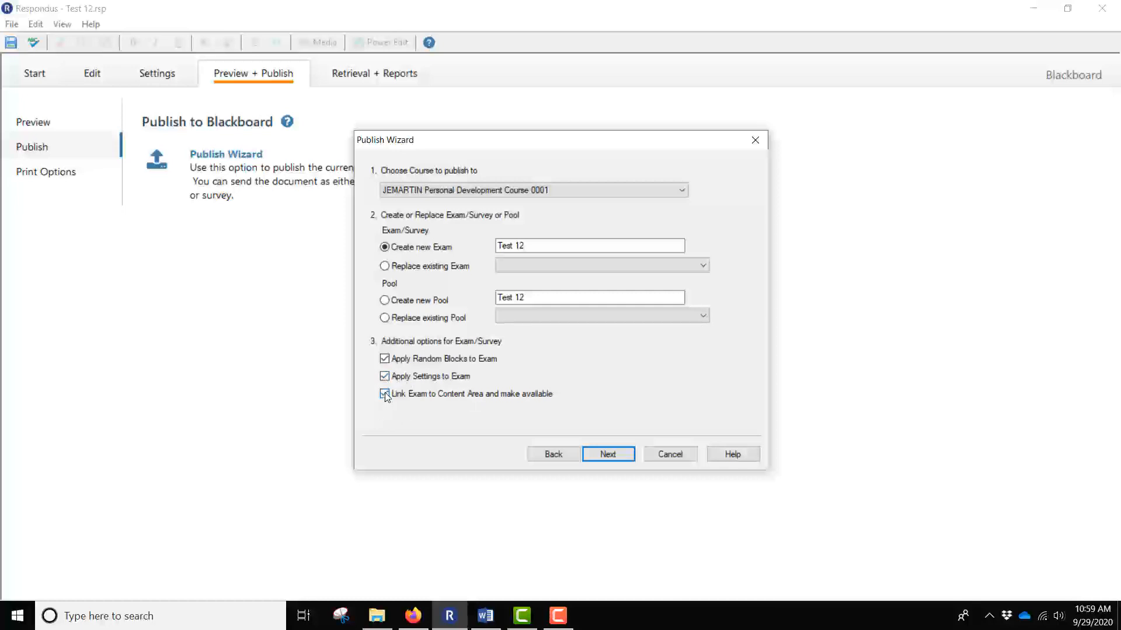
pyautogui.click(609, 454)
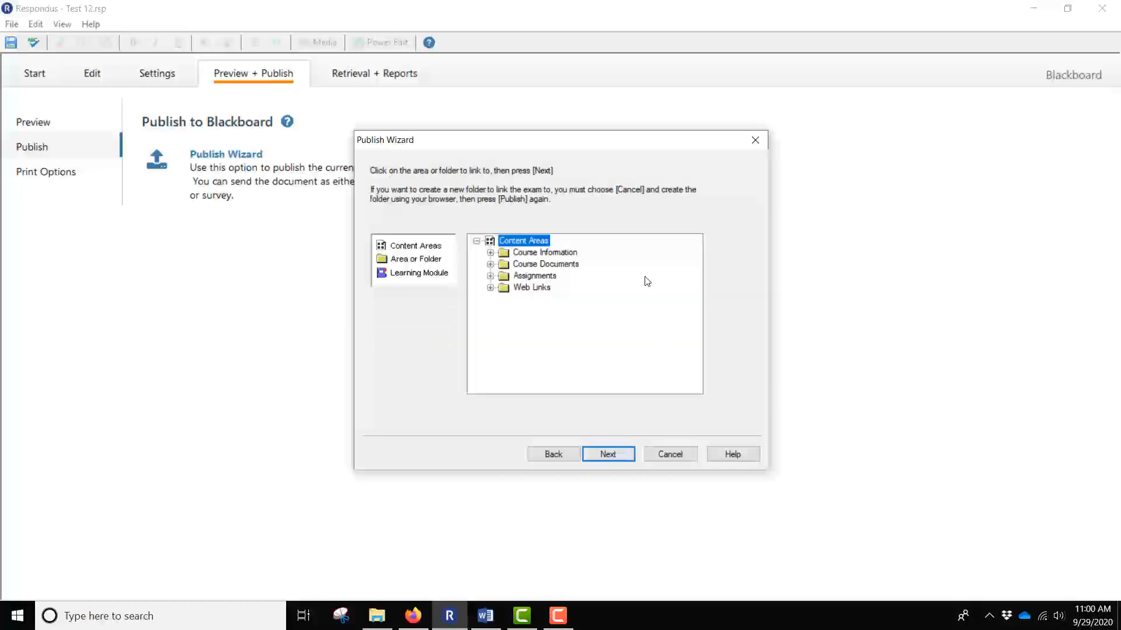
# Link Test 12 to the Assignments content area and finish the publish wizard.
pyautogui.click(521, 275)
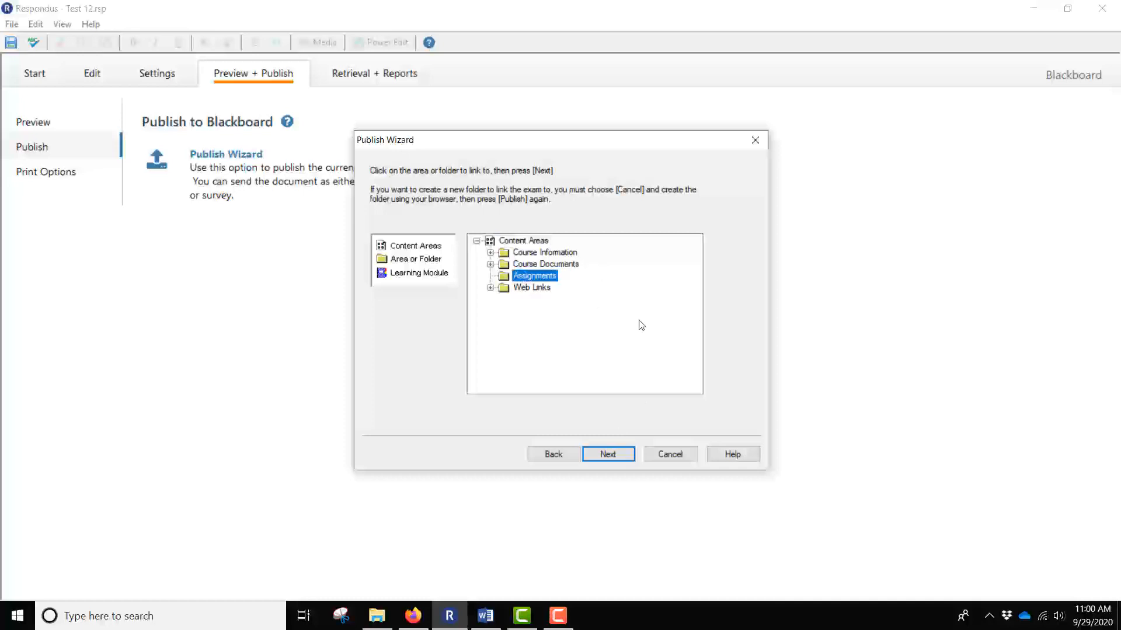
pyautogui.click(608, 456)
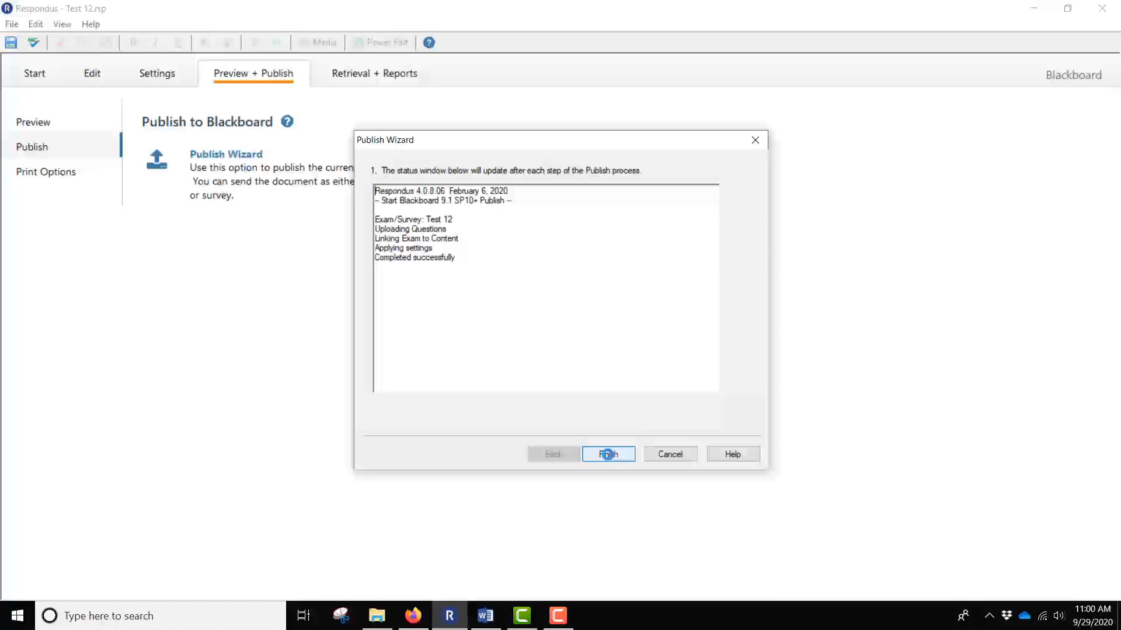
pyautogui.click(608, 454)
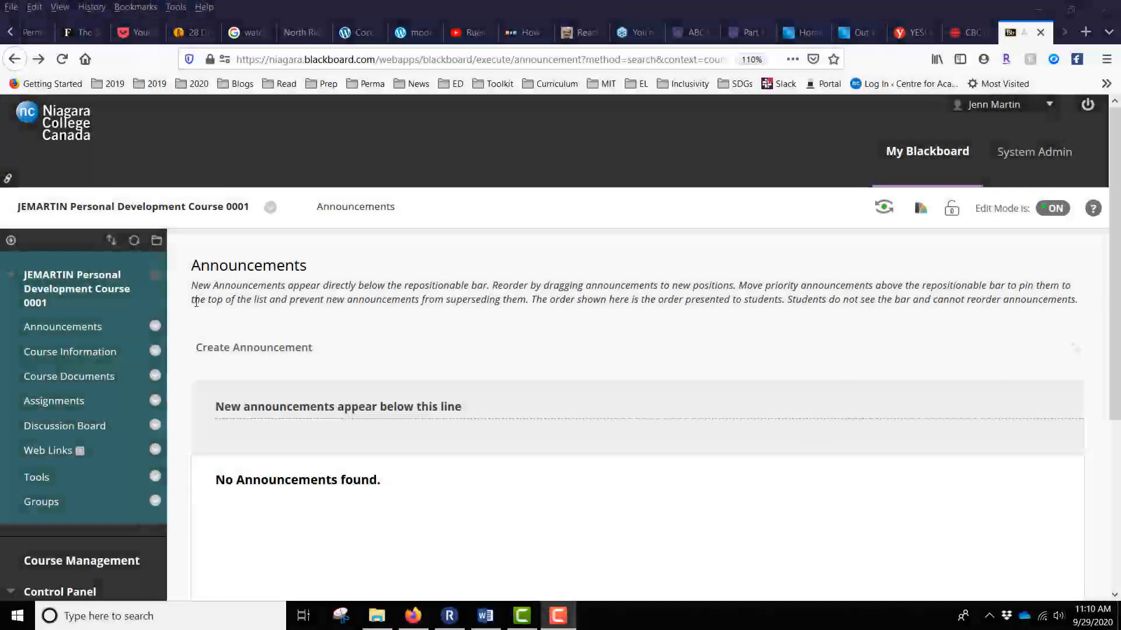
# In the course's Assignments area, open Edit the Test Options for the Test 12 item.
pyautogui.click(66, 409)
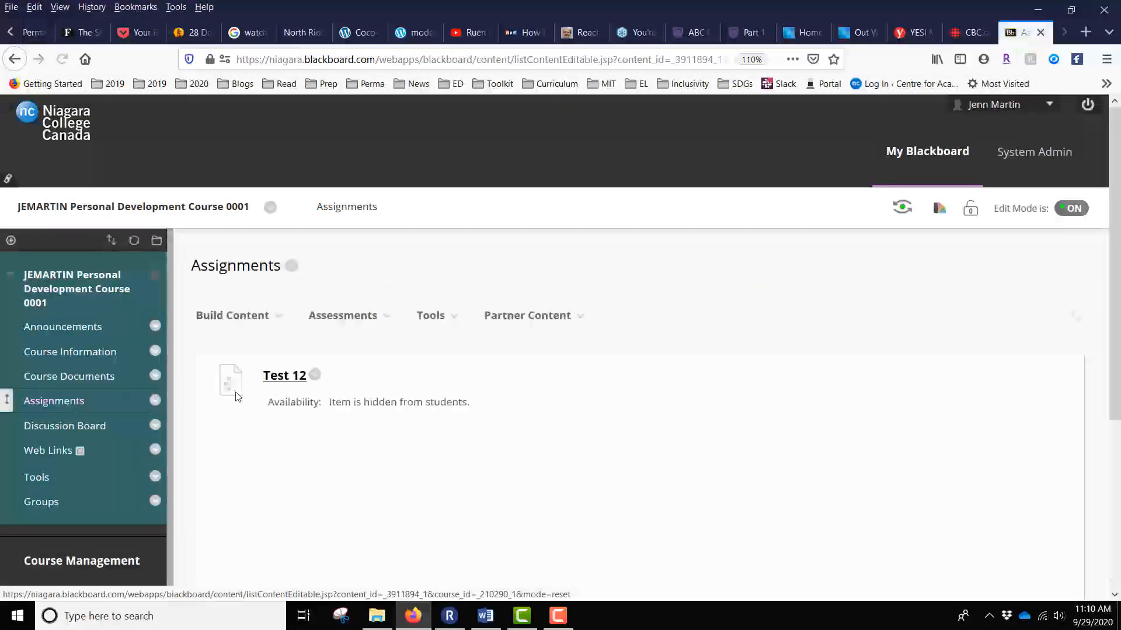
pyautogui.click(245, 316)
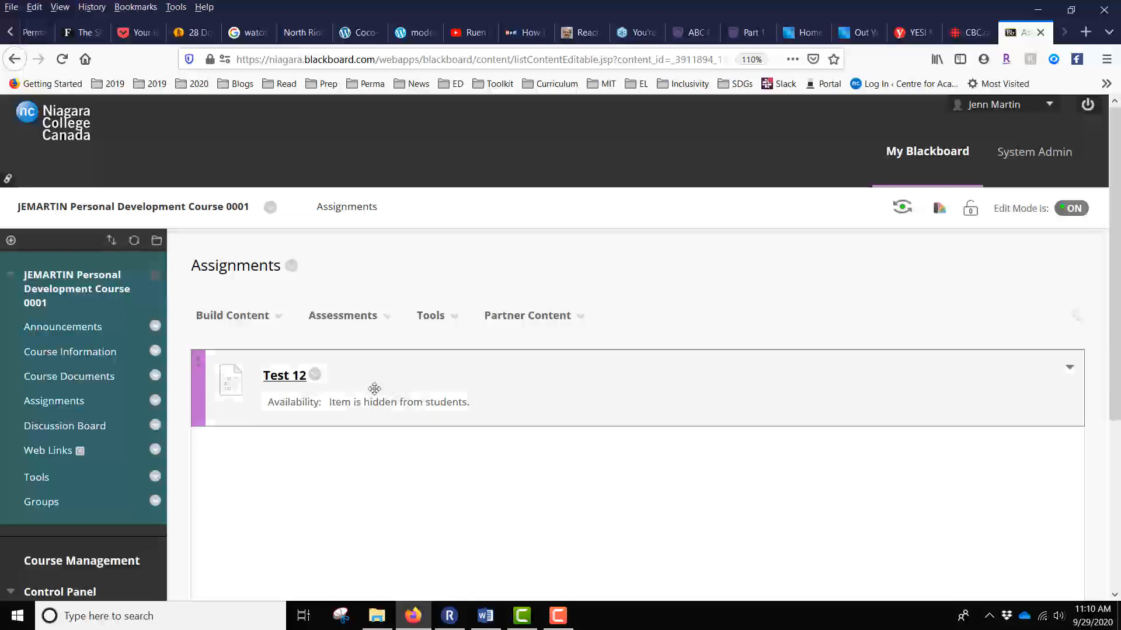
pyautogui.click(316, 379)
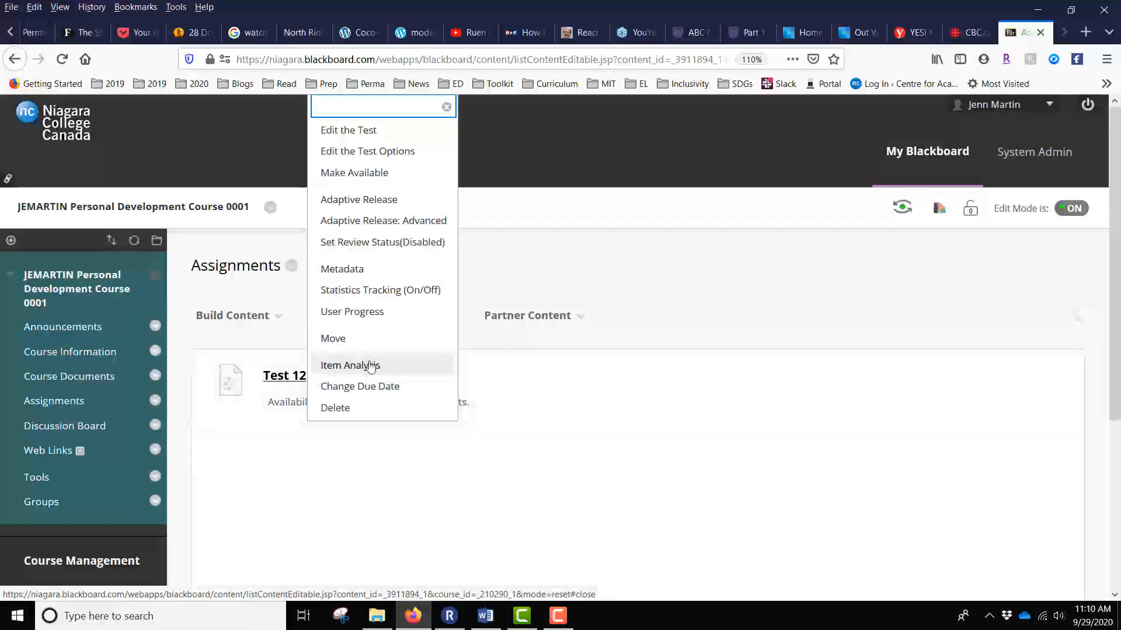
pyautogui.click(378, 159)
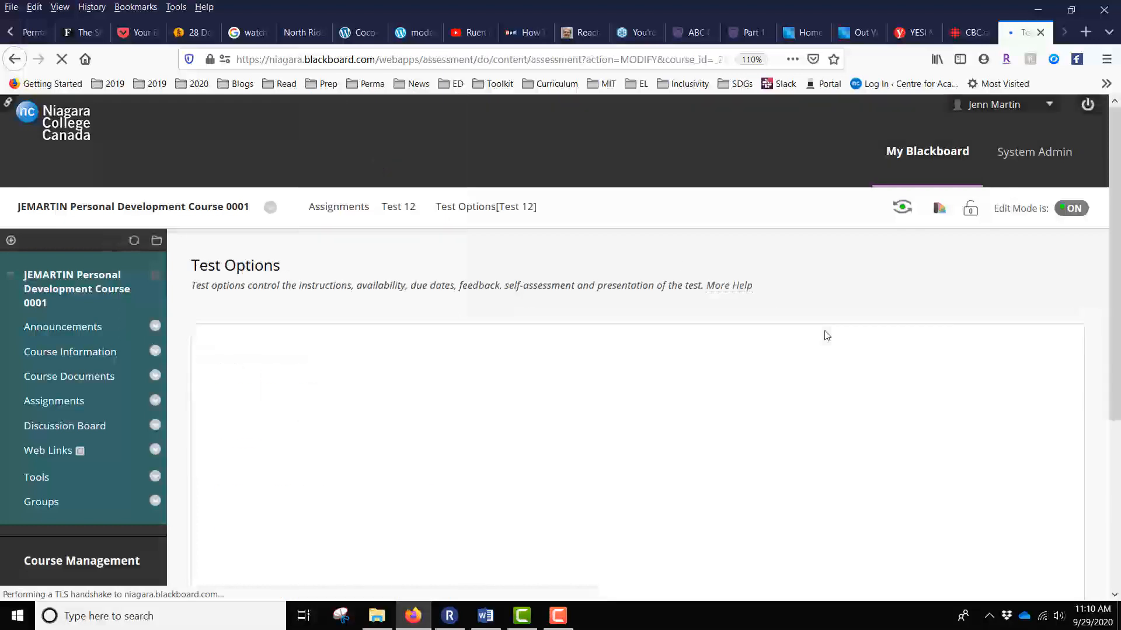
# Review Test 12's options, with availability set to No, and expand Course Tools in the Control Panel.
pyautogui.scroll(-1, 827, 336)
pyautogui.scroll(-7, 827, 336)
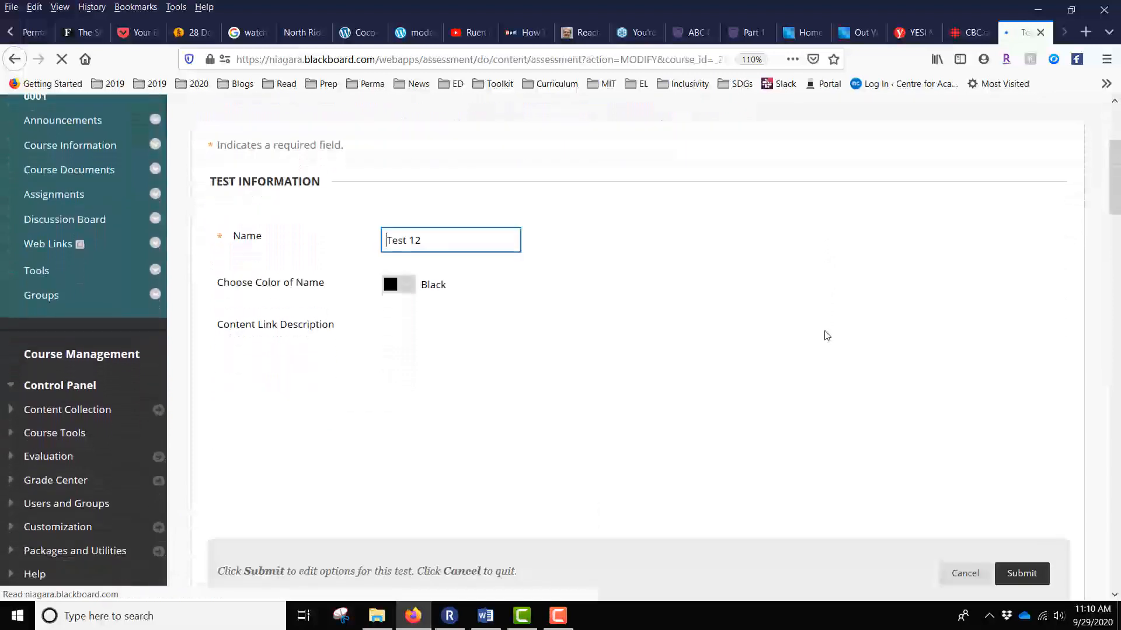
pyautogui.scroll(-14, 1000, 327)
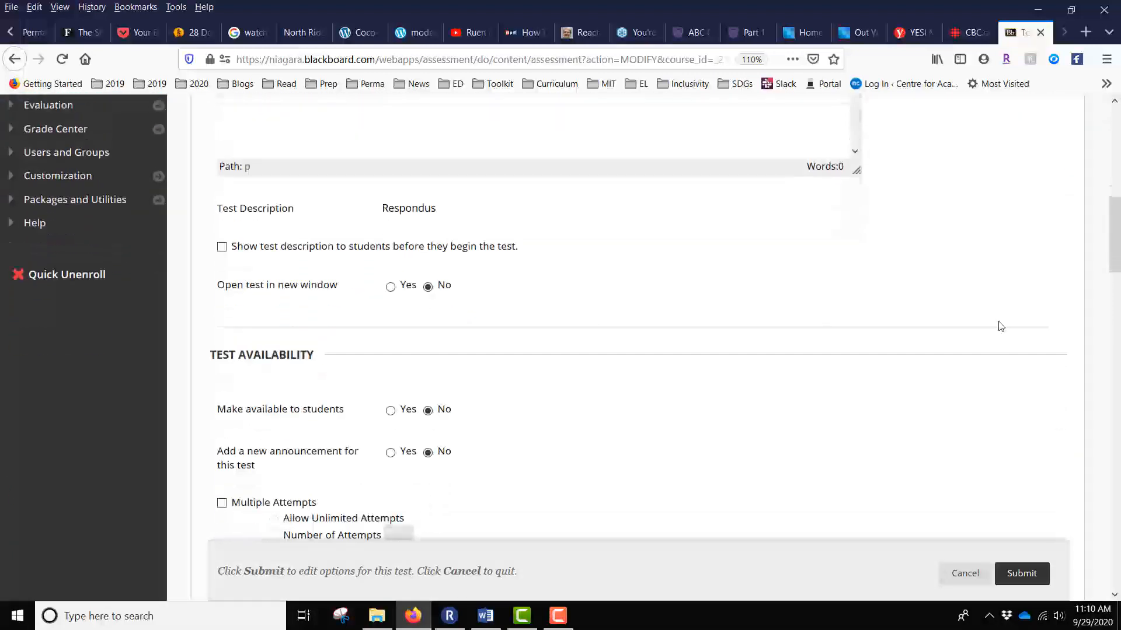
pyautogui.scroll(-7, 1000, 326)
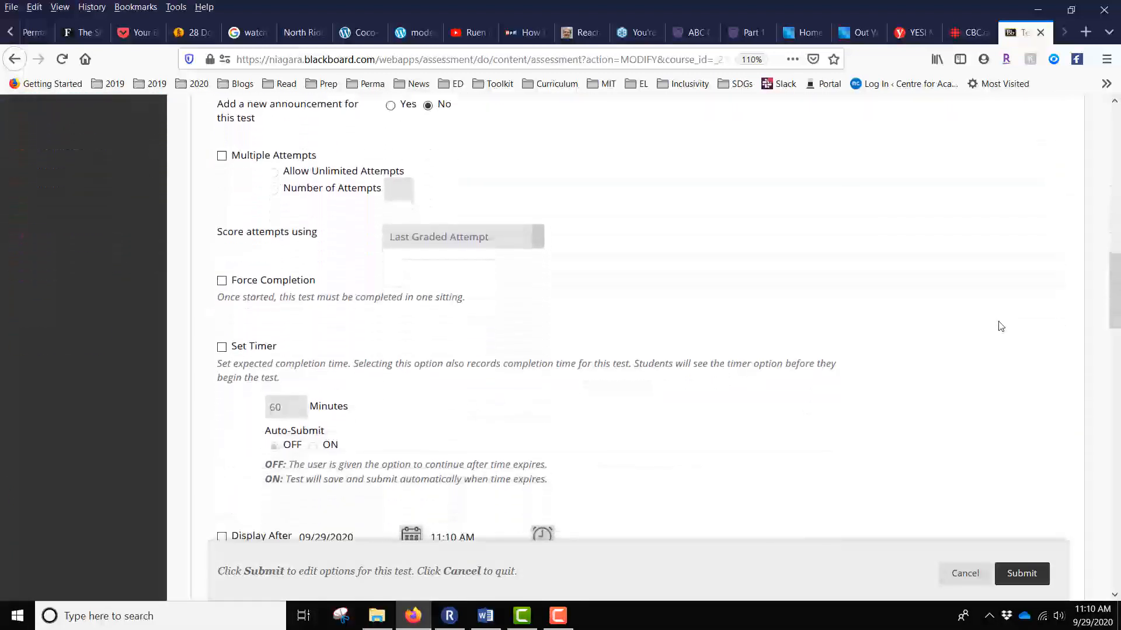
pyautogui.scroll(-7, 1000, 326)
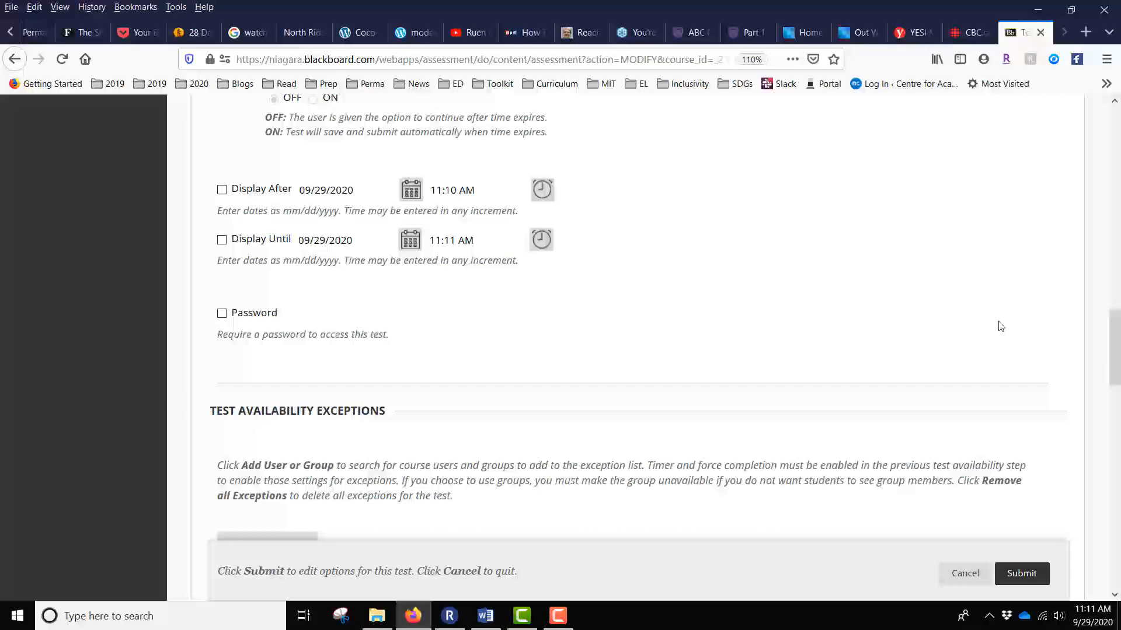
pyautogui.scroll(10, 1001, 326)
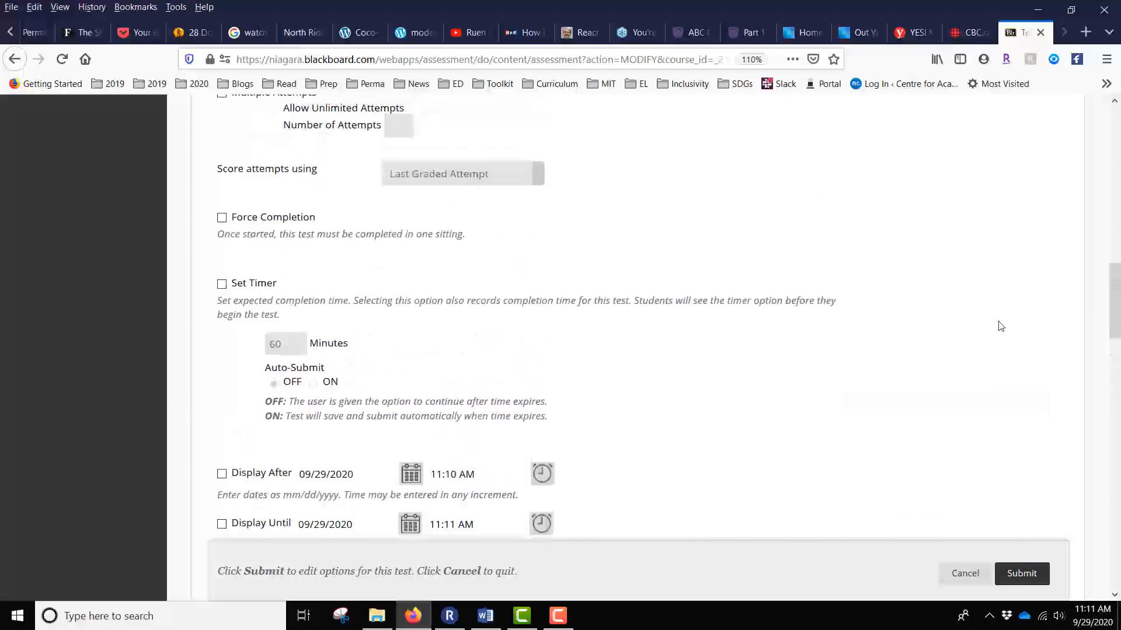
pyautogui.scroll(3, 1000, 327)
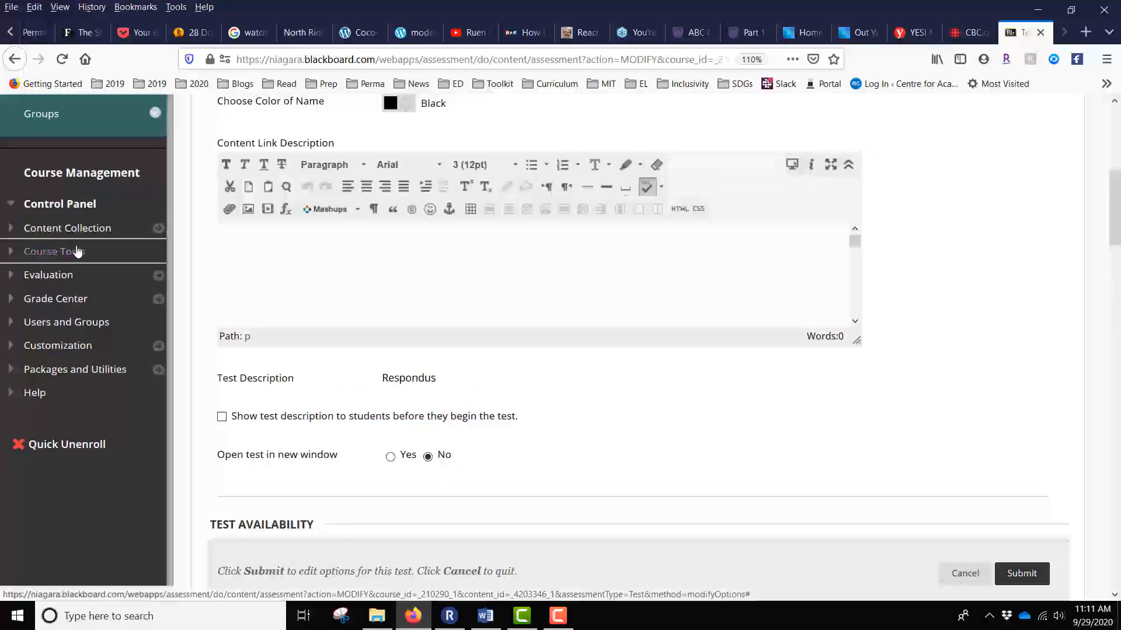
pyautogui.click(76, 251)
pyautogui.scroll(-5, 76, 257)
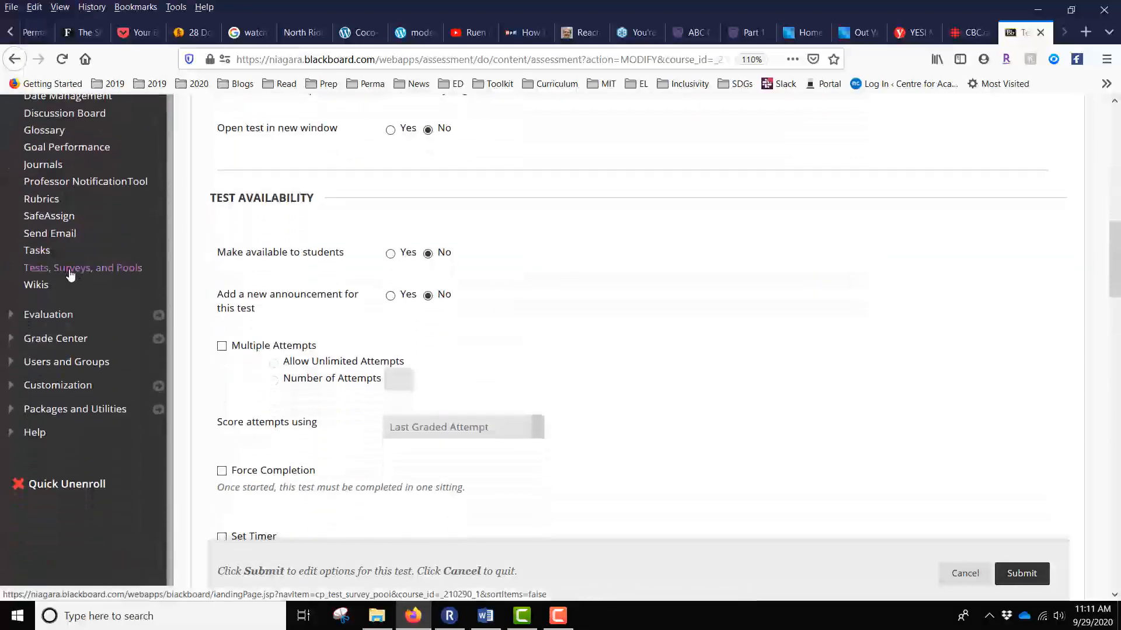
# Go to Tests, Surveys, and Pools > Tests and check that Test 12 is deployed in Assignments.
pyautogui.click(70, 271)
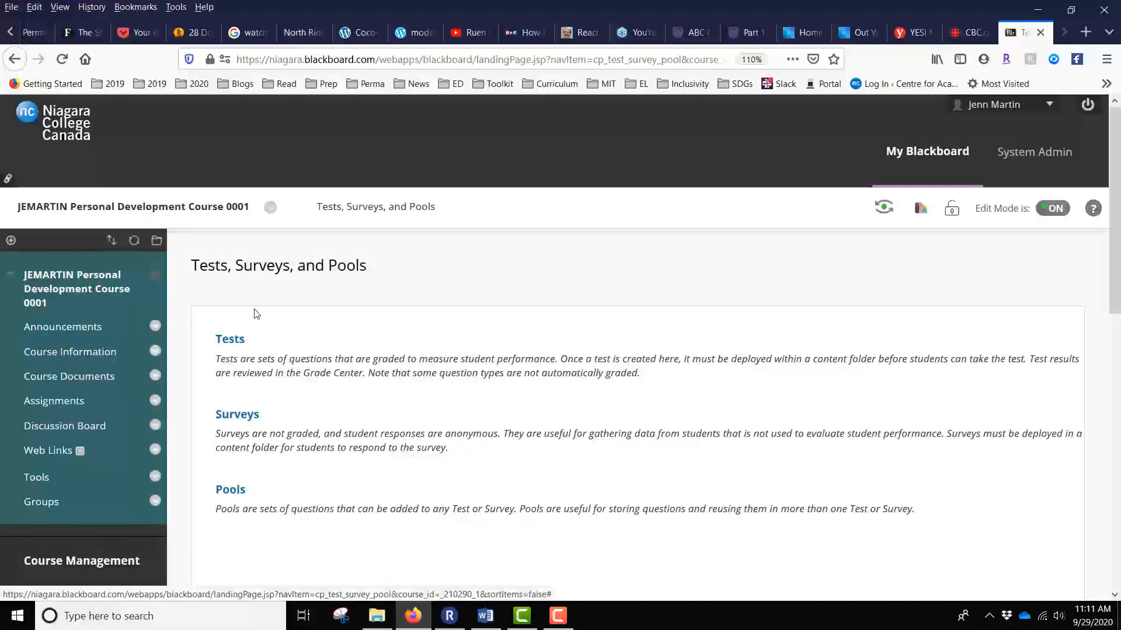
pyautogui.click(232, 339)
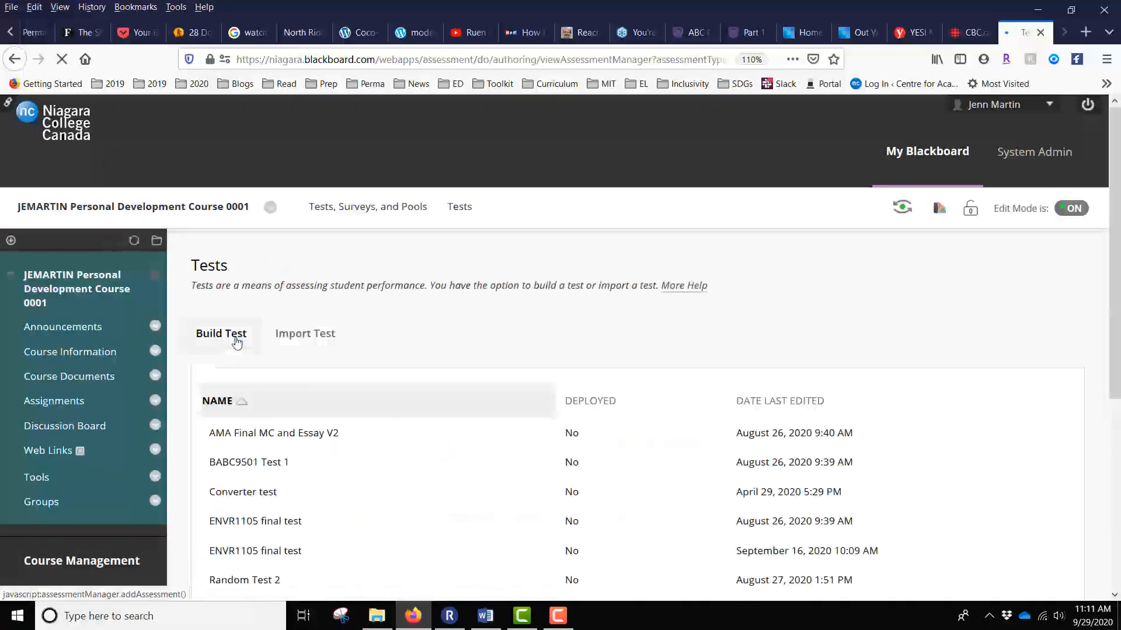
pyautogui.scroll(-4, 712, 346)
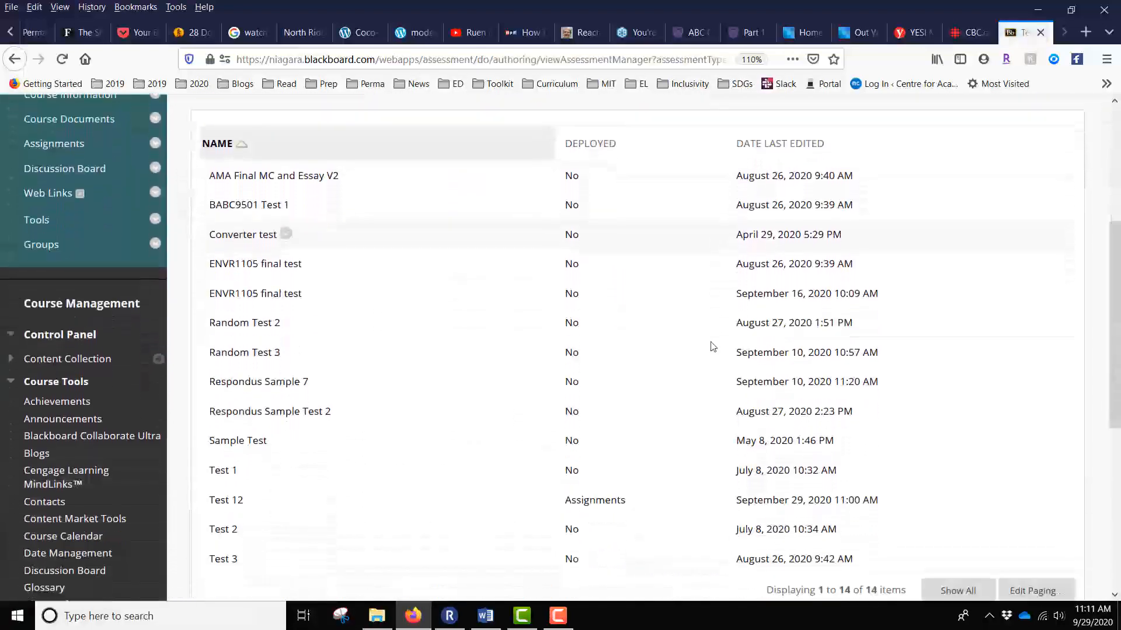
pyautogui.scroll(-3, 713, 346)
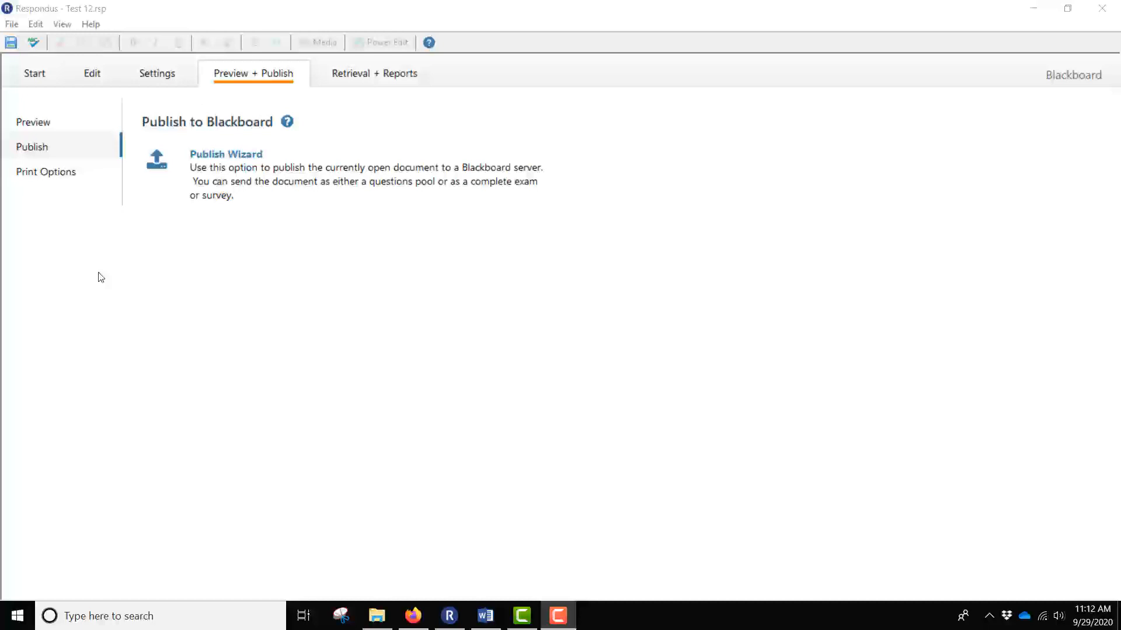
# Publish Test 12 to a local file, saving it as Test 12.zip on the Desktop.
pyautogui.click(214, 175)
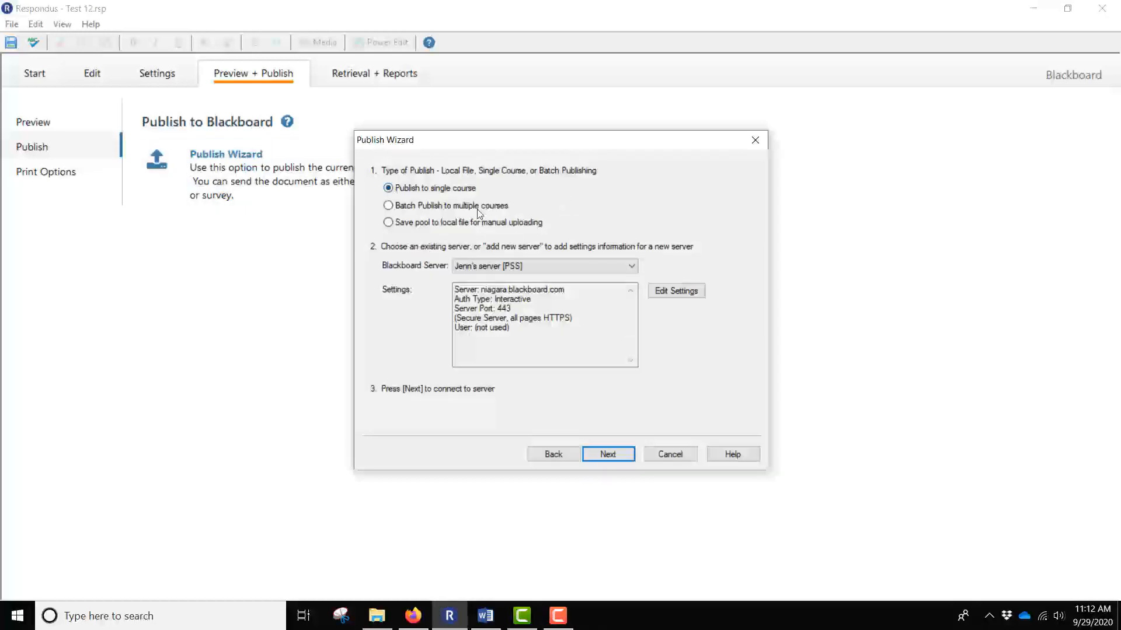
pyautogui.click(389, 223)
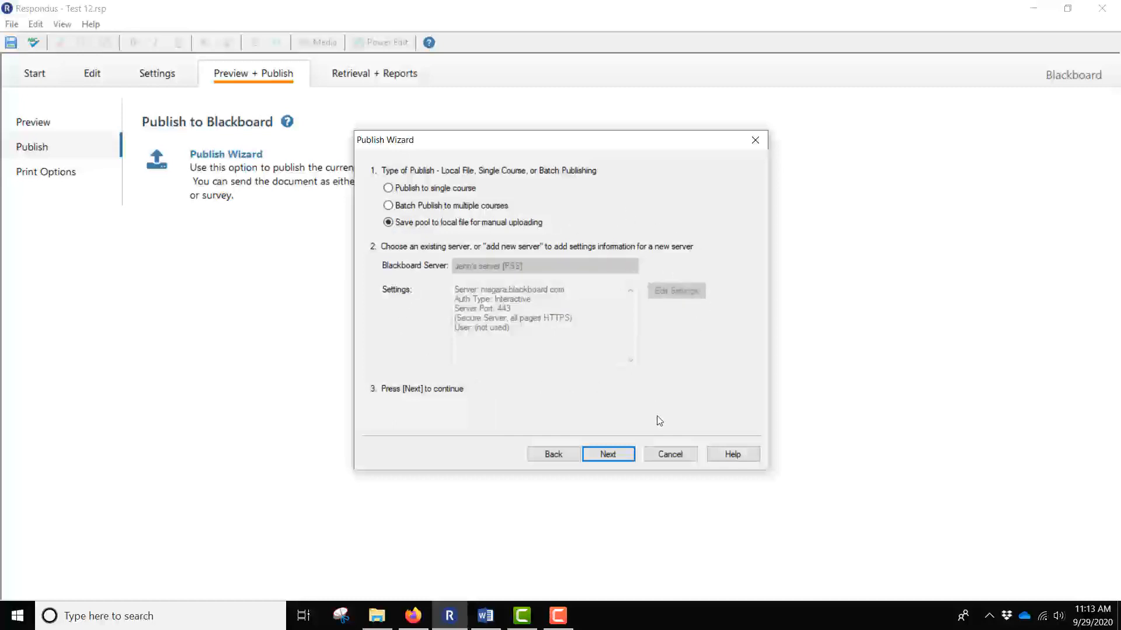
pyautogui.click(613, 459)
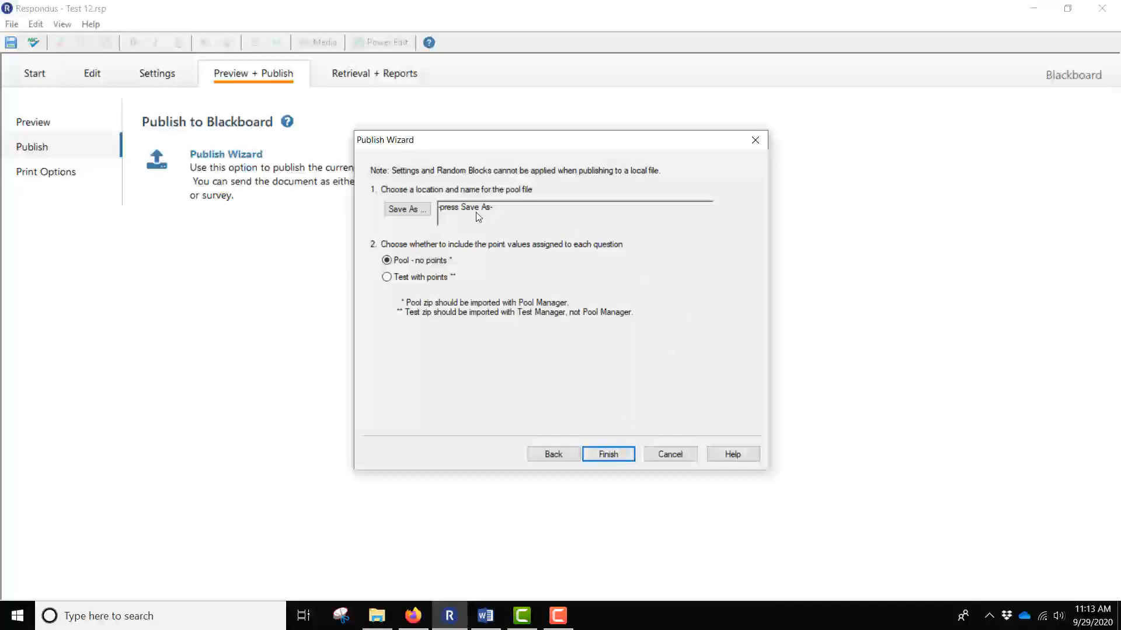
pyautogui.click(407, 210)
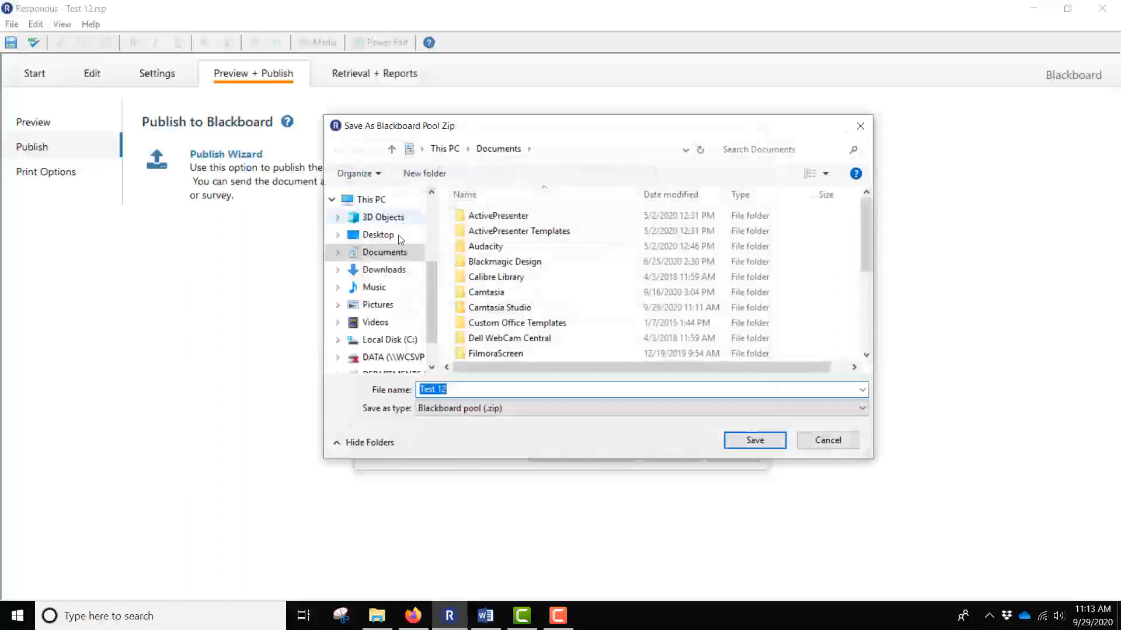
pyautogui.click(376, 238)
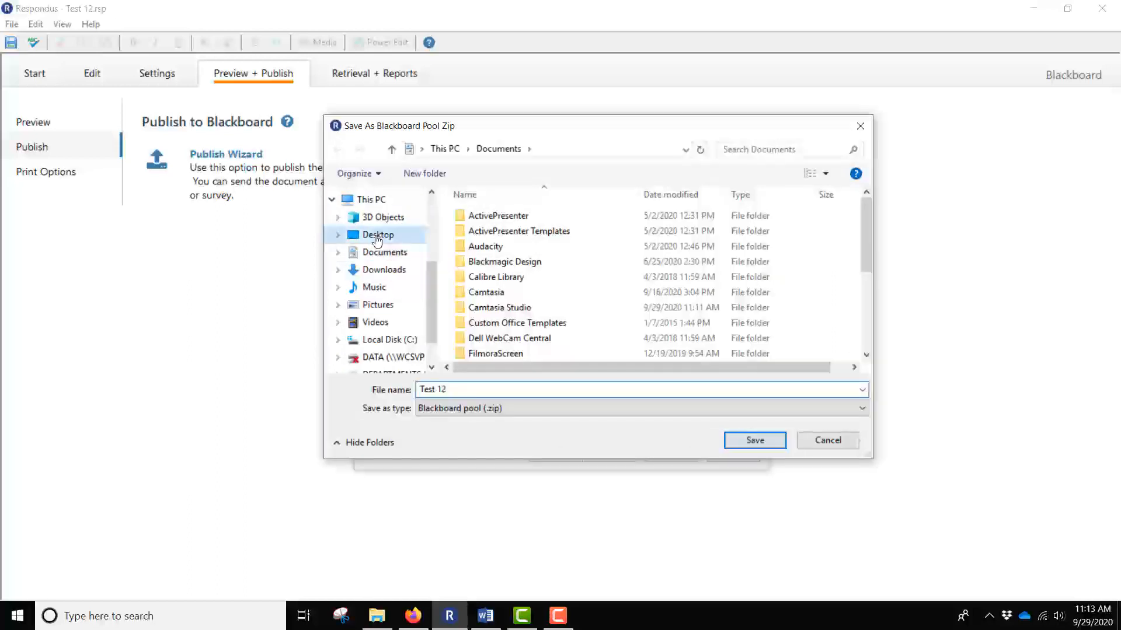
pyautogui.click(755, 440)
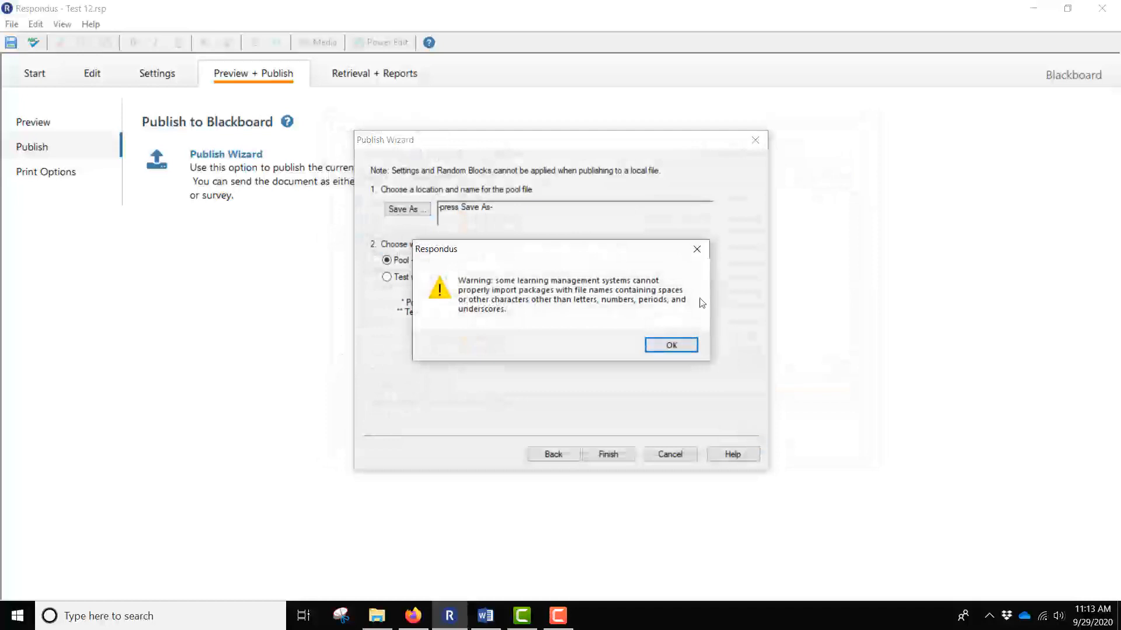
pyautogui.click(671, 346)
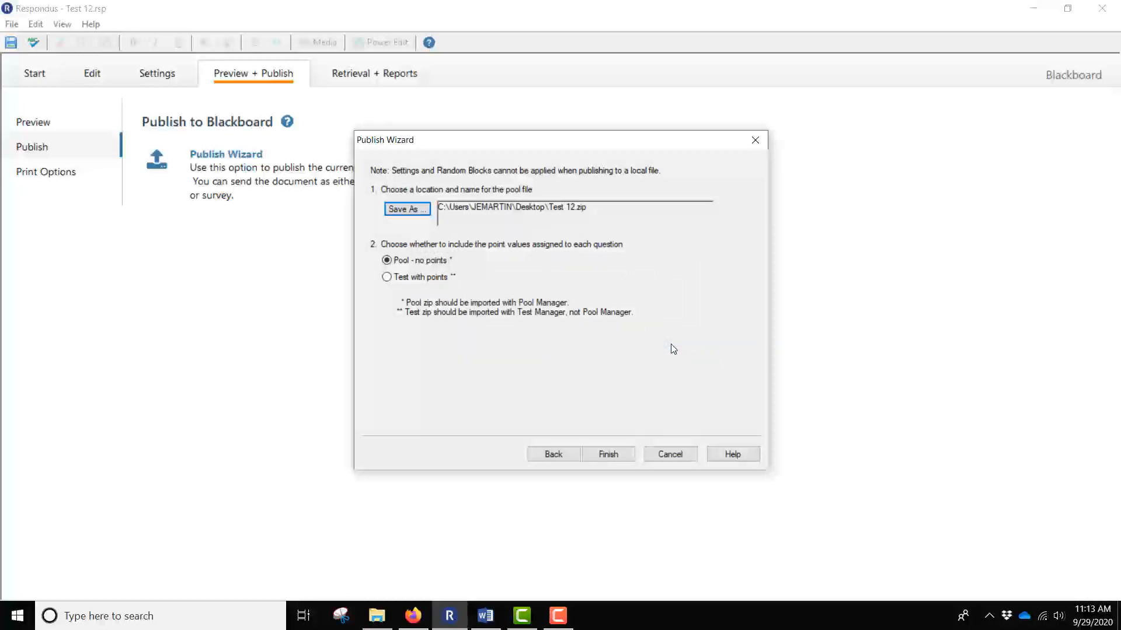
# Export Test 12.zip as a Test with points file and confirm it was created.
pyautogui.click(387, 278)
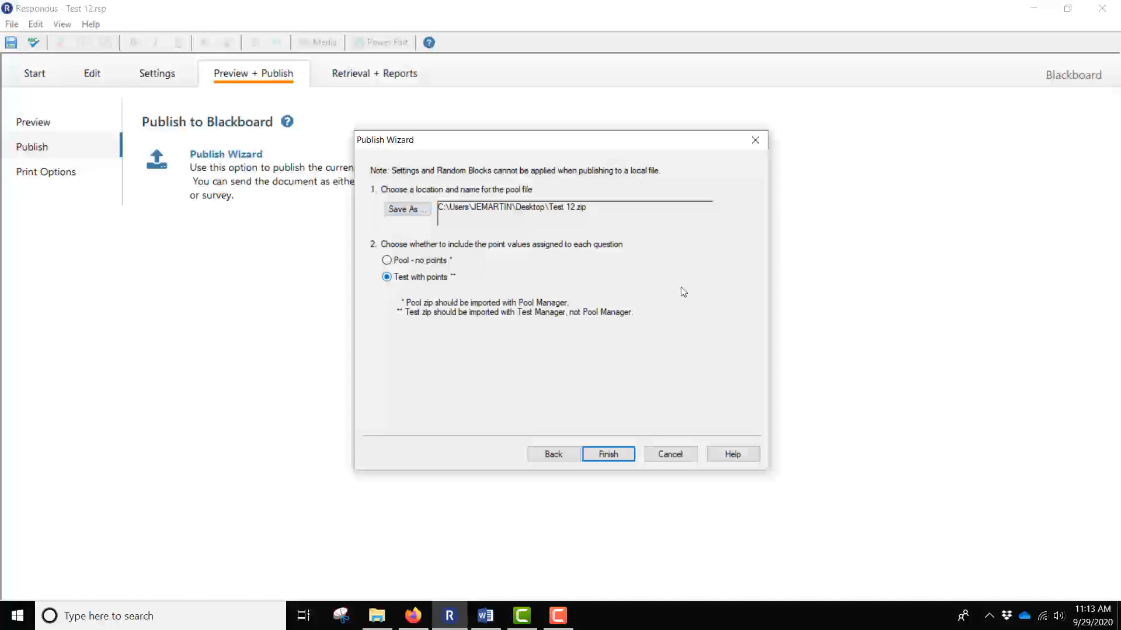
pyautogui.click(609, 455)
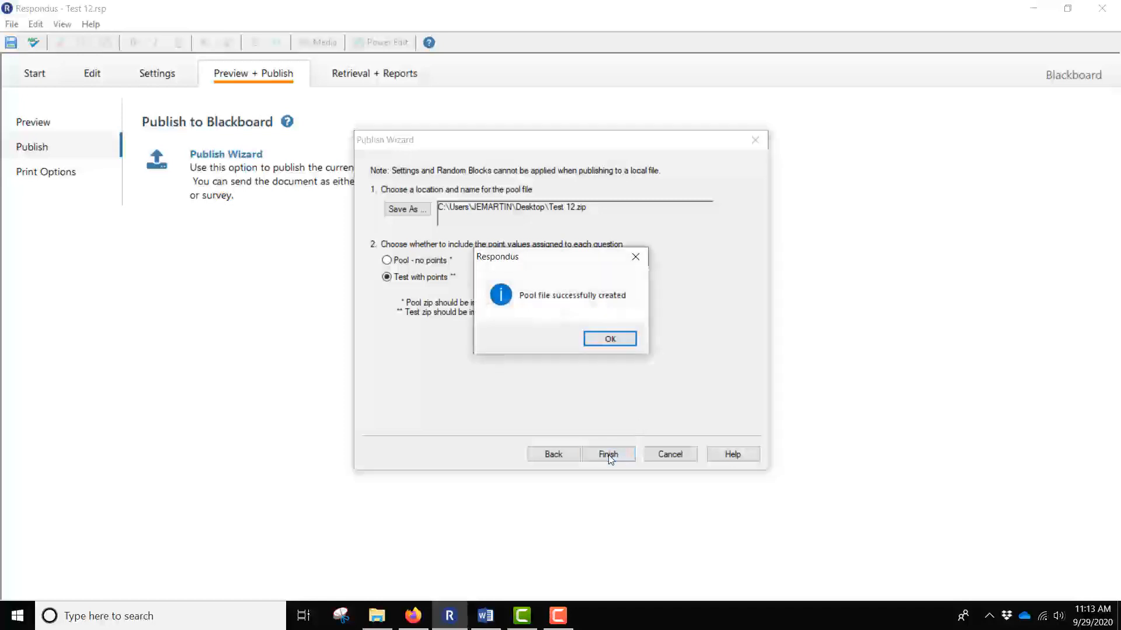
pyautogui.click(610, 340)
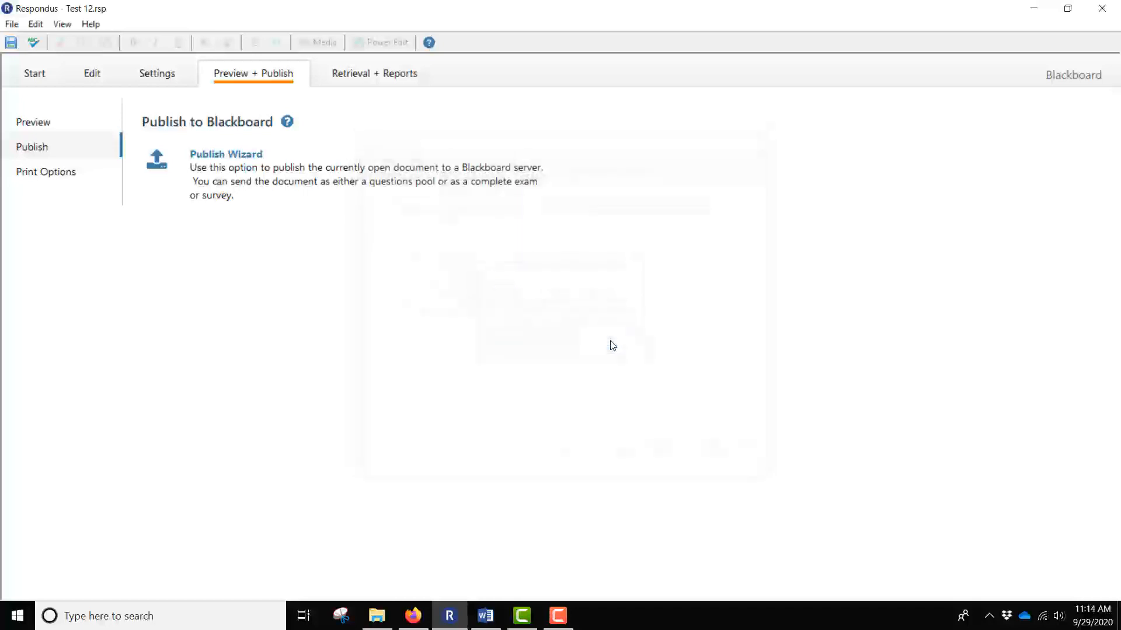
# Return to Blackboard and open Import Test from the course's Tests, Surveys, and Pools > Tests page.
pyautogui.click(413, 616)
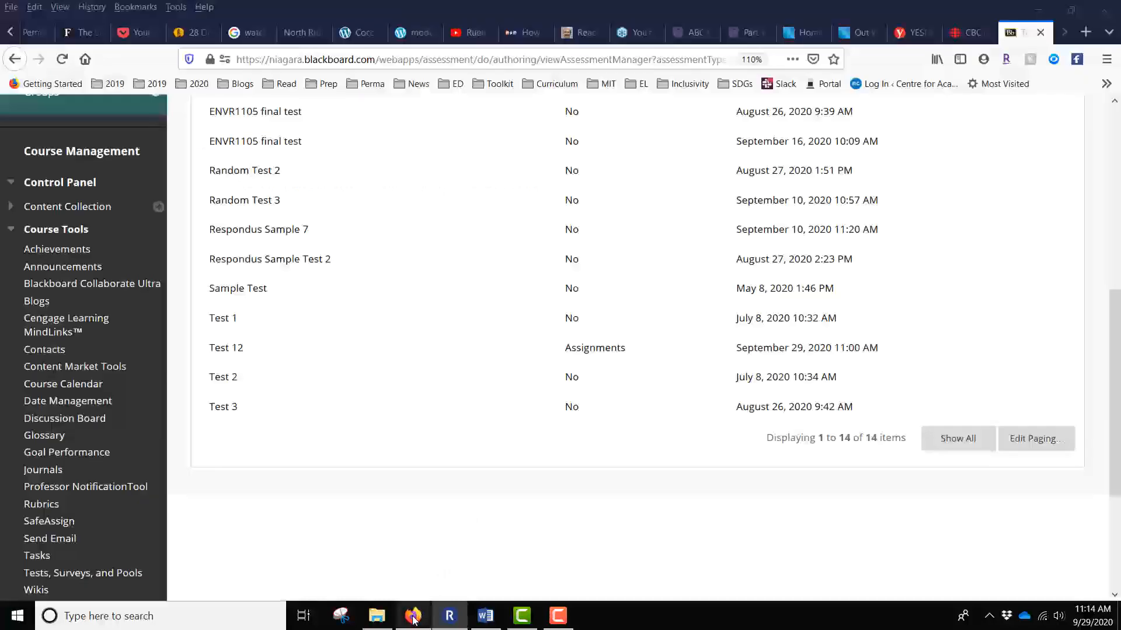
pyautogui.scroll(7, 432, 450)
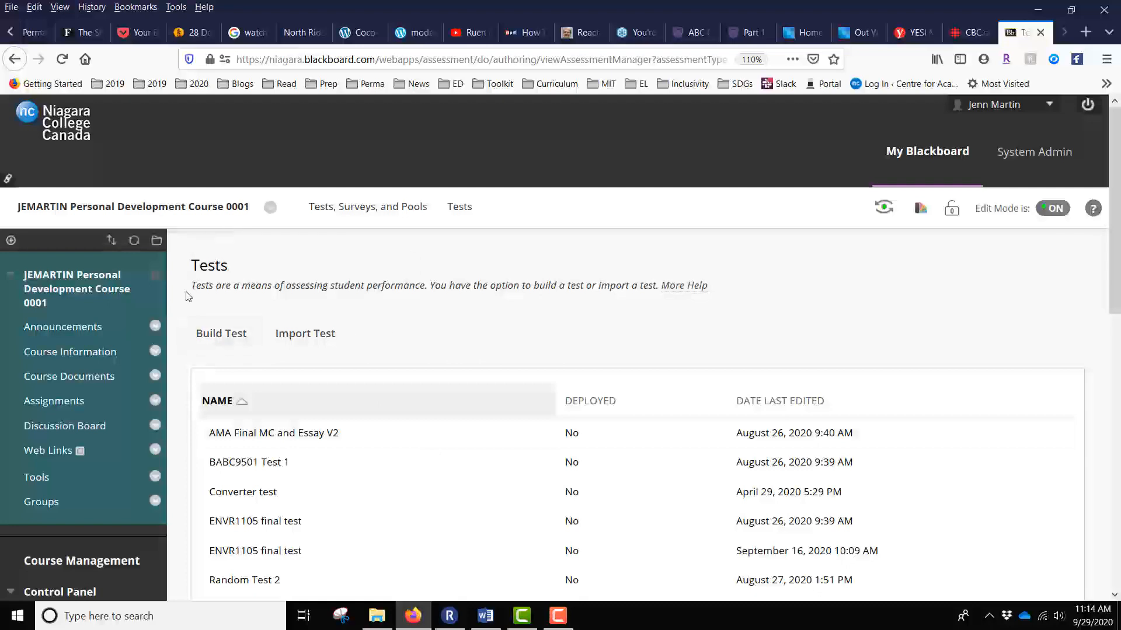
pyautogui.scroll(-6, 281, 262)
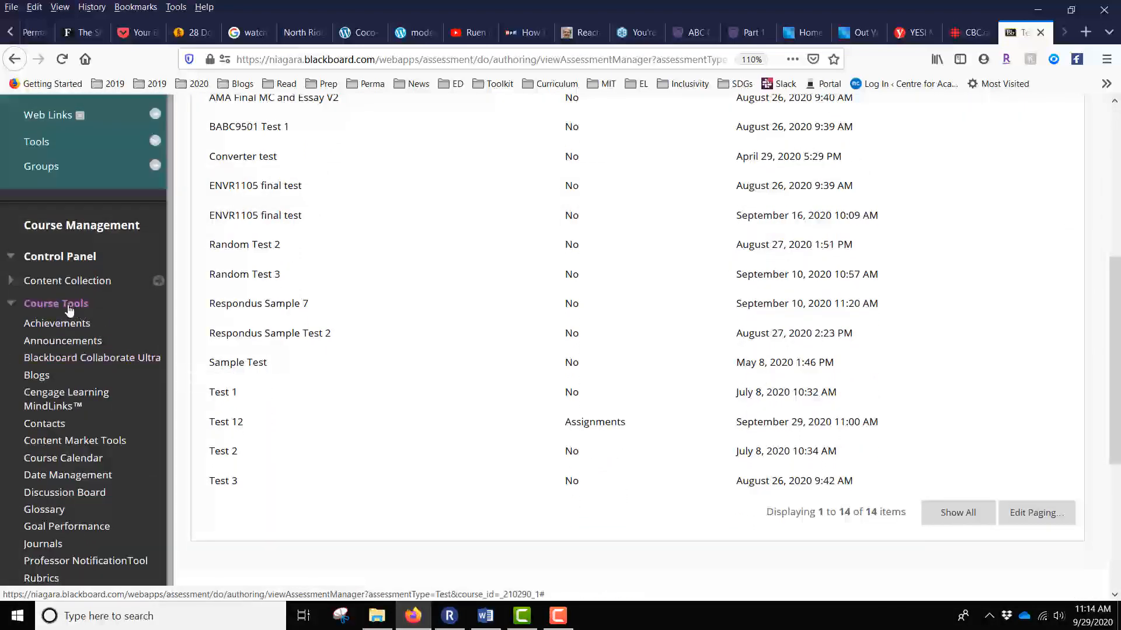
pyautogui.scroll(-5, 69, 309)
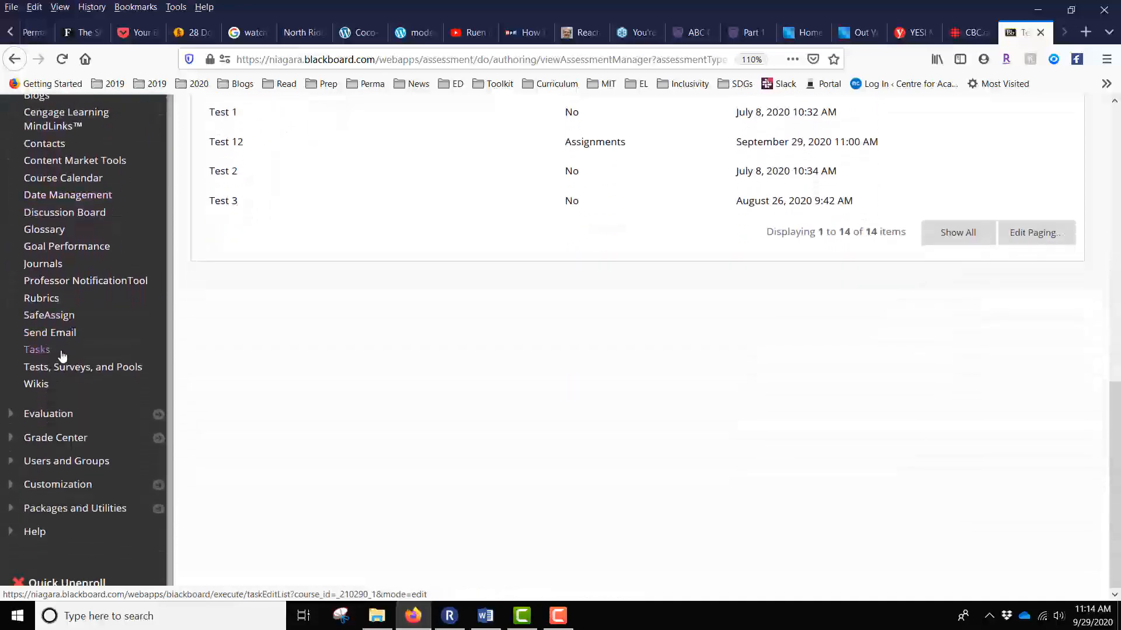
pyautogui.click(60, 367)
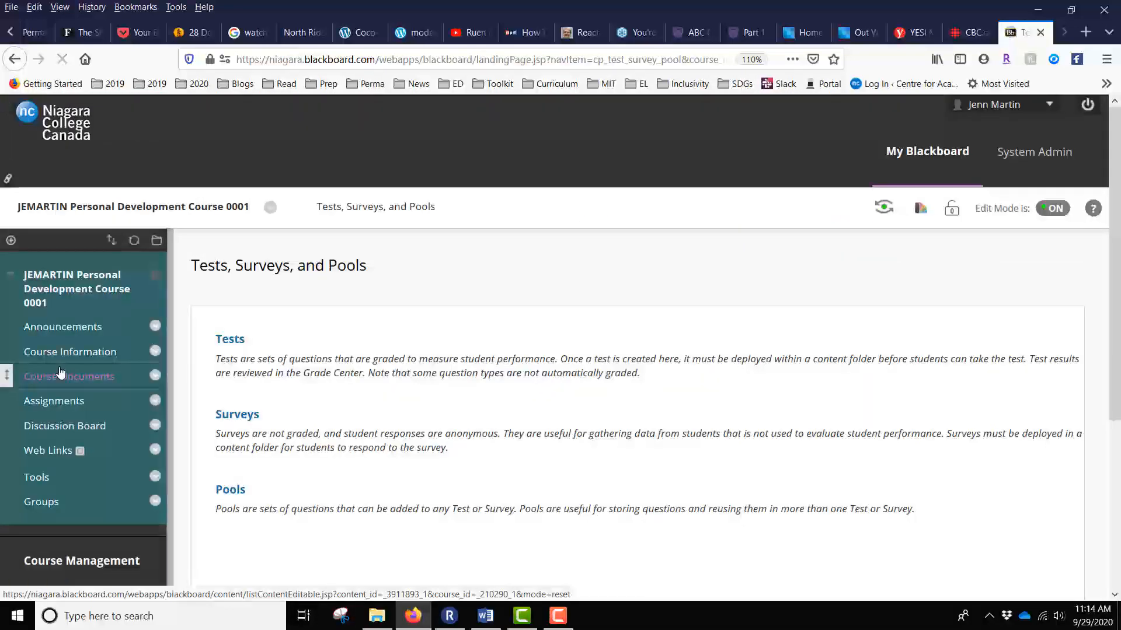
pyautogui.click(225, 339)
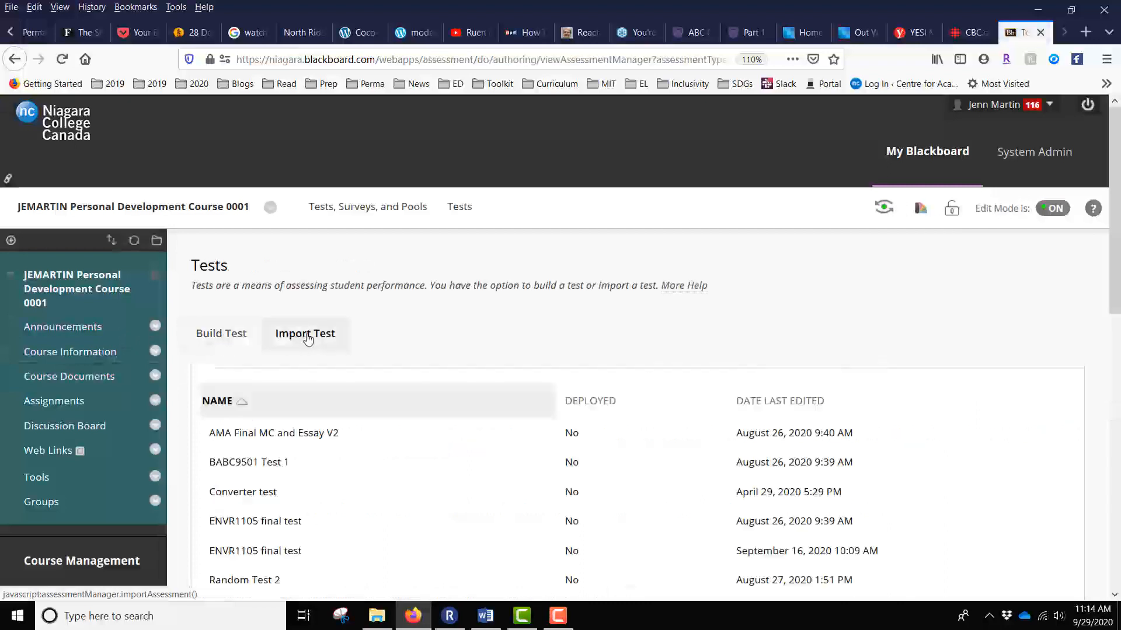
pyautogui.click(308, 340)
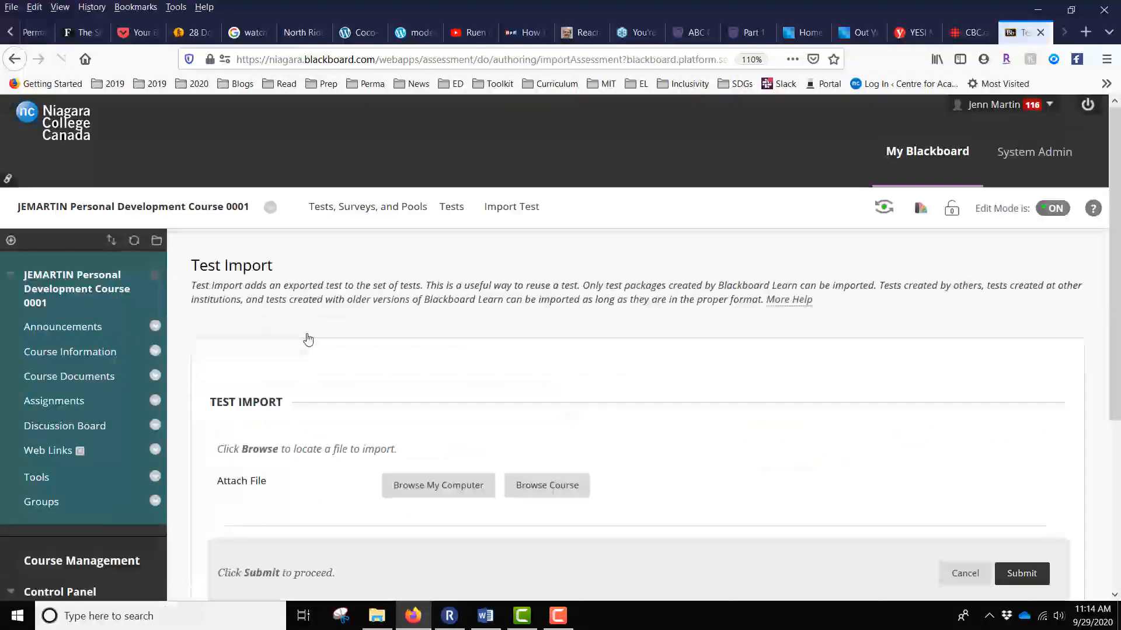
pyautogui.scroll(-3, 741, 358)
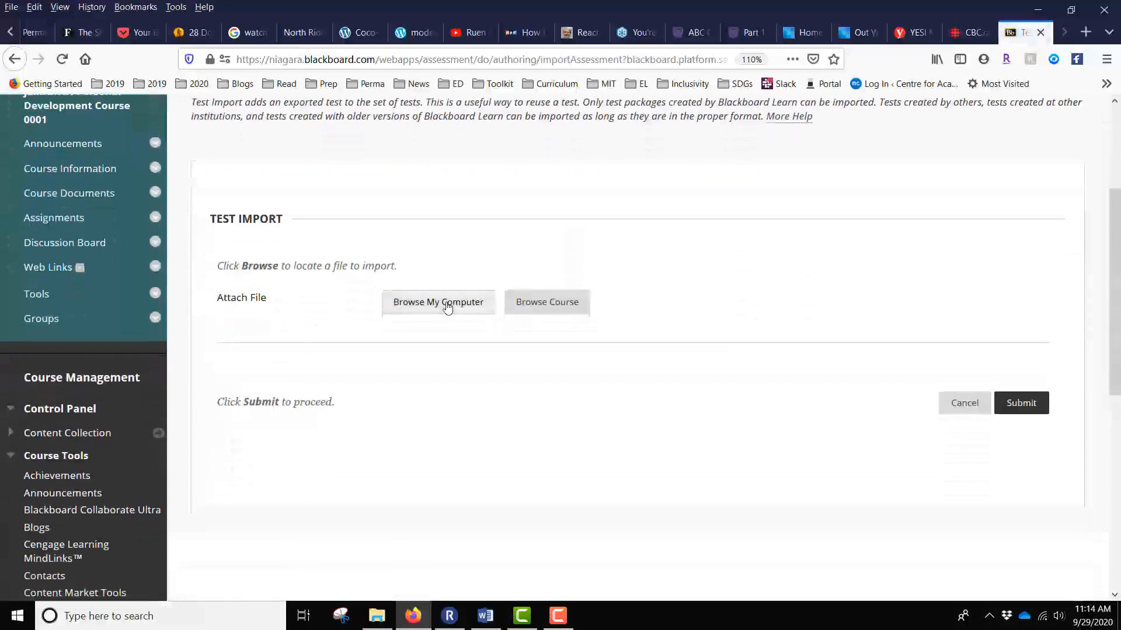
# Attach Test 12.zip from the Desktop as the package to import.
pyautogui.click(448, 307)
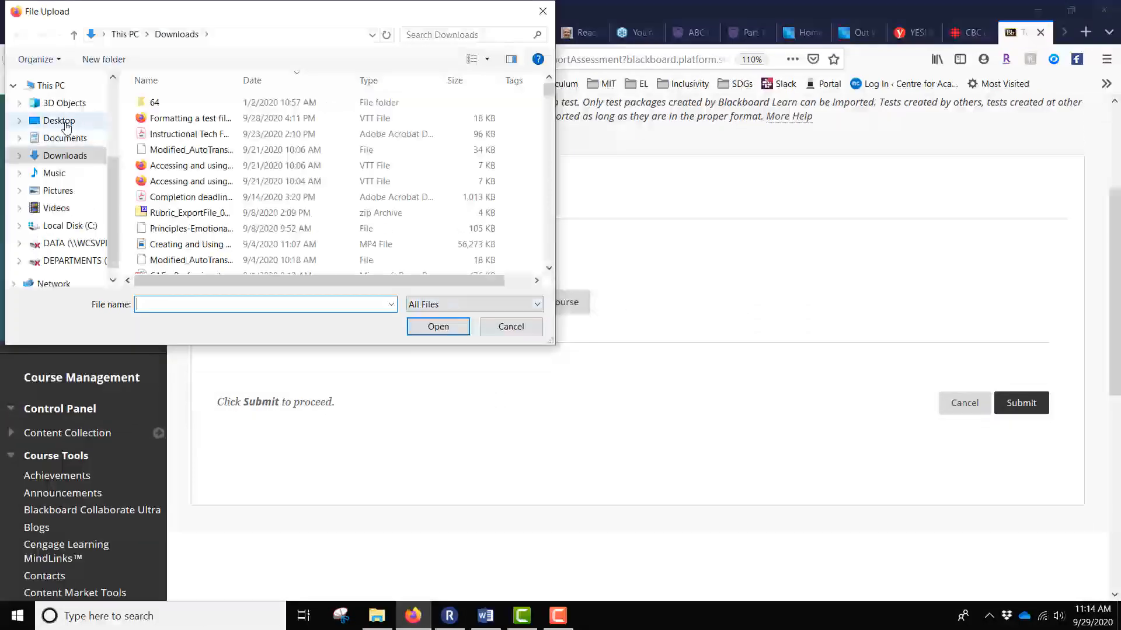
pyautogui.click(66, 122)
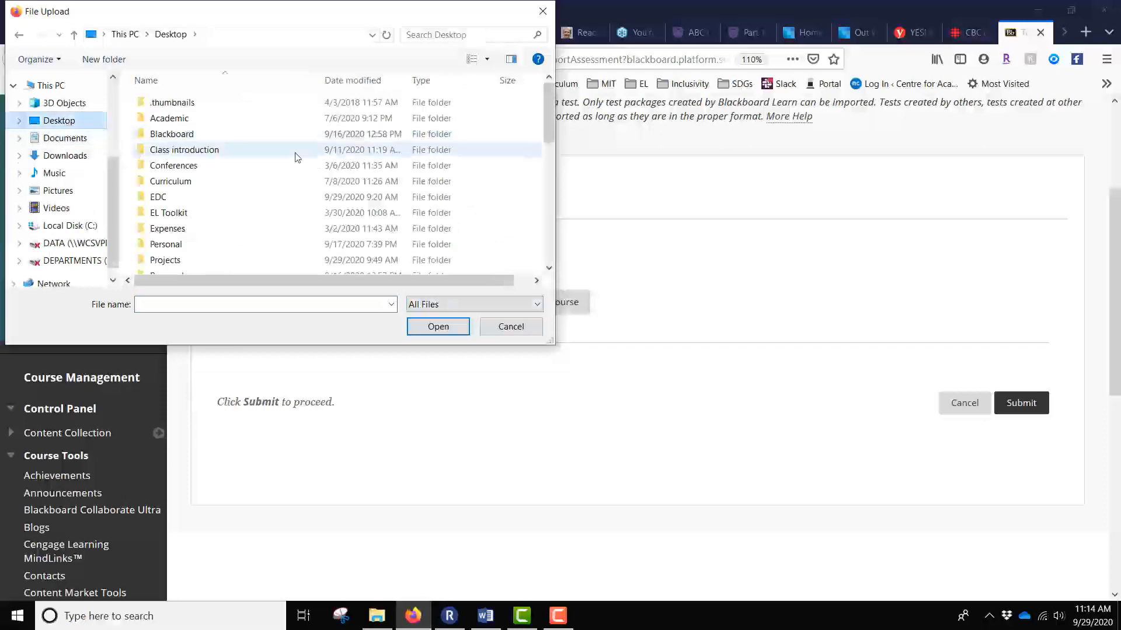
pyautogui.scroll(-6, 295, 155)
pyautogui.scroll(-2, 296, 155)
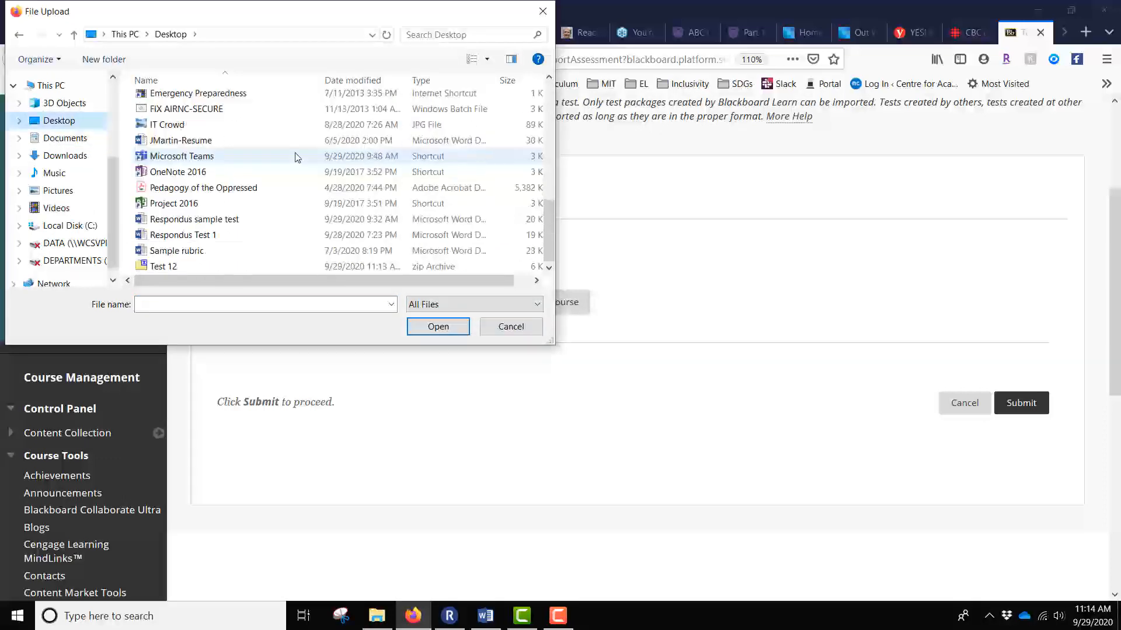
pyautogui.click(164, 267)
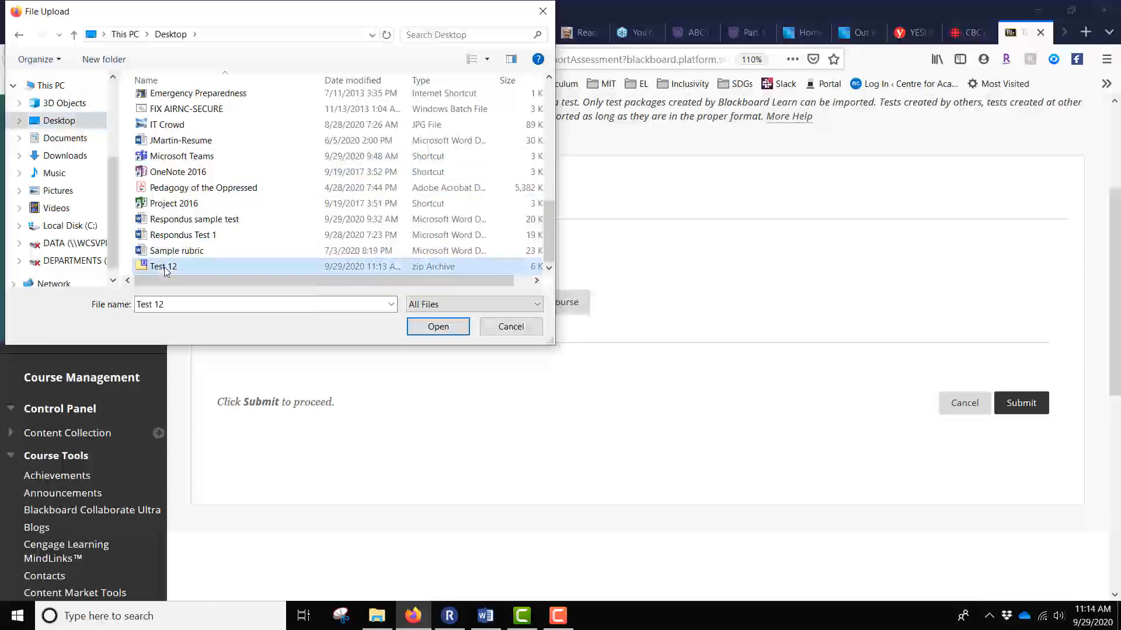
pyautogui.click(426, 332)
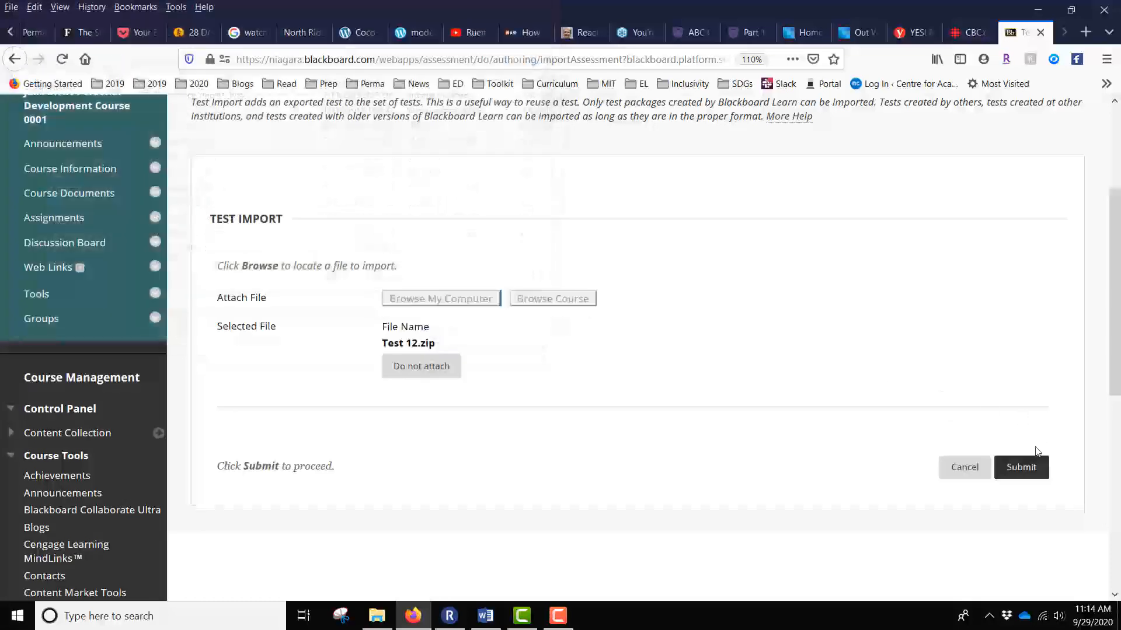
# Submit the import and review the Test Import Complete log.
pyautogui.click(1029, 473)
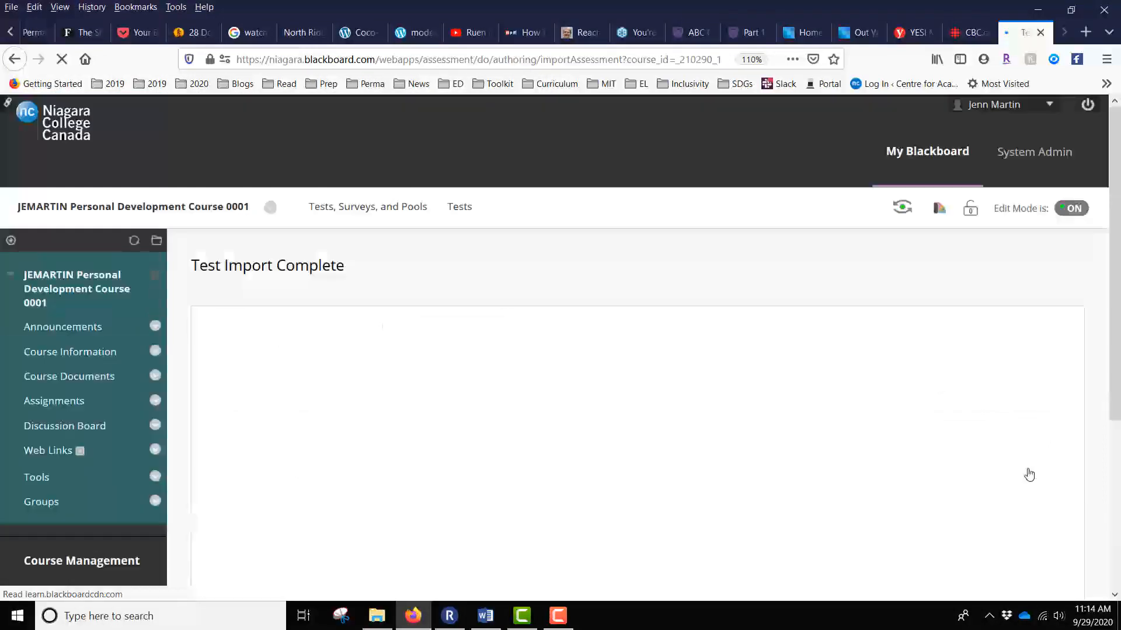
pyautogui.scroll(-1, 892, 367)
pyautogui.scroll(-1, 892, 367)
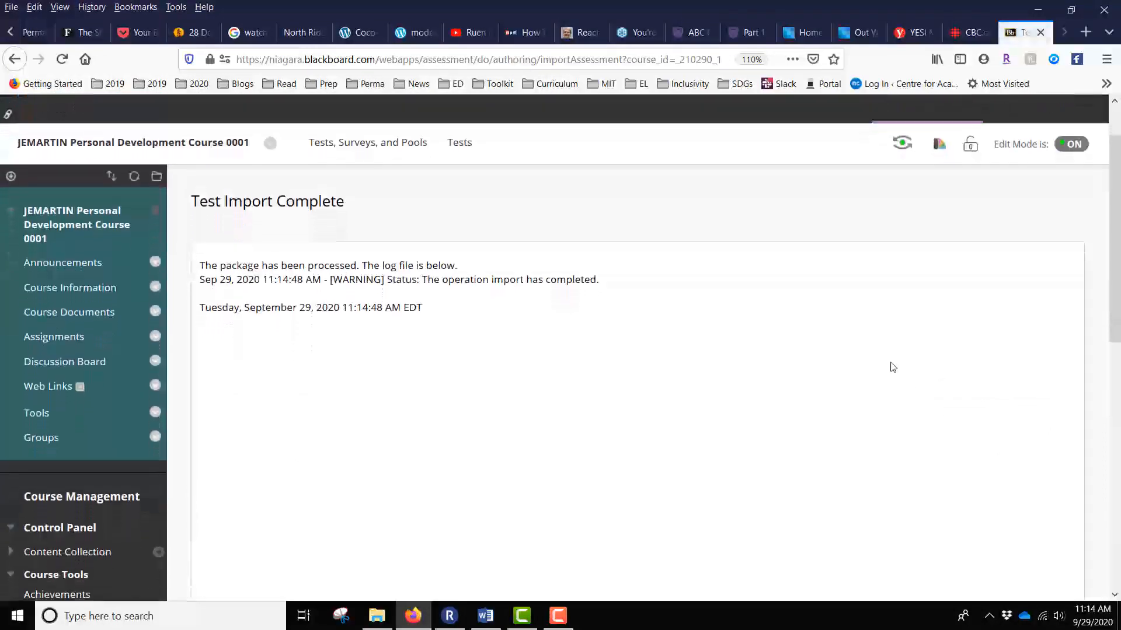
pyautogui.scroll(2, 893, 367)
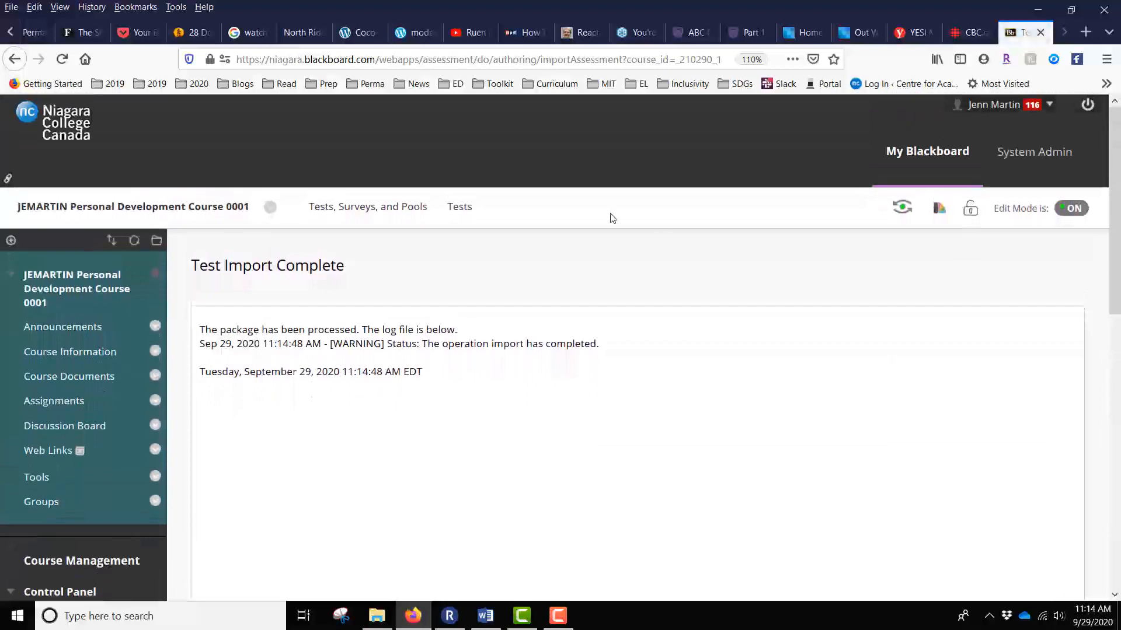
# Go back to the course Tests list and find the new, undeployed Test 12 among 15 tests.
pyautogui.click(412, 208)
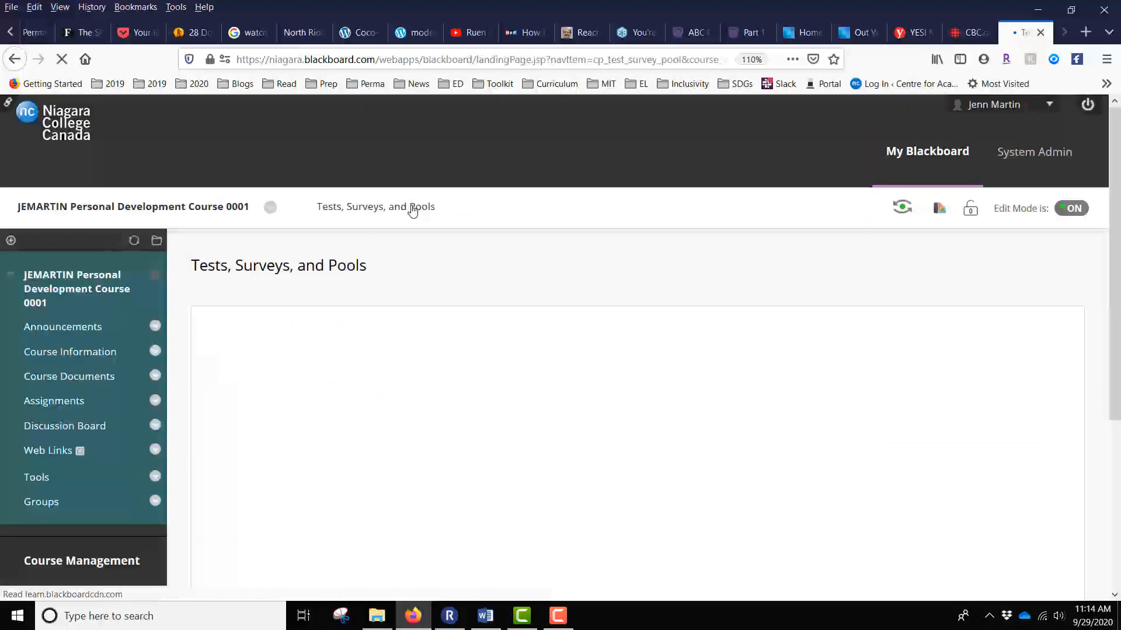
pyautogui.click(232, 339)
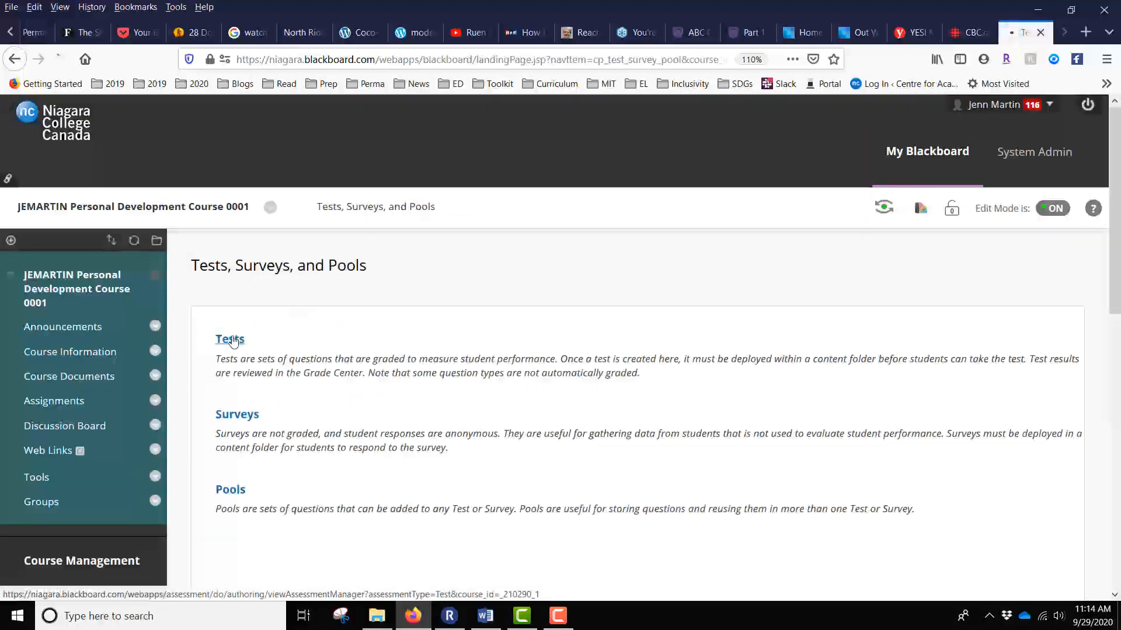
pyautogui.scroll(-8, 701, 350)
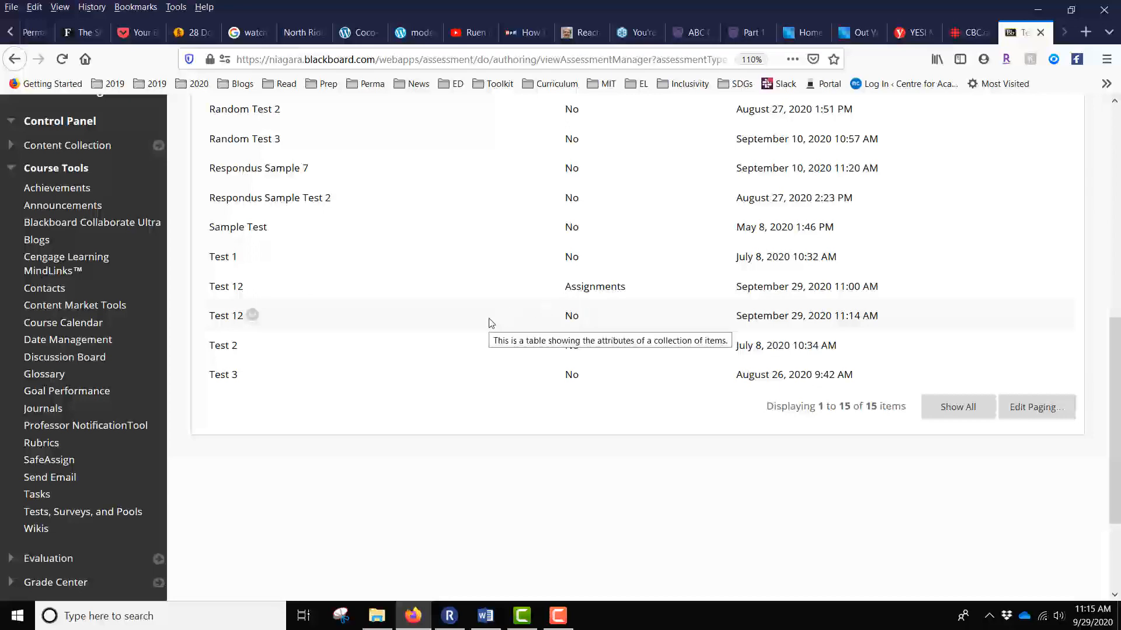
pyautogui.scroll(8, 490, 323)
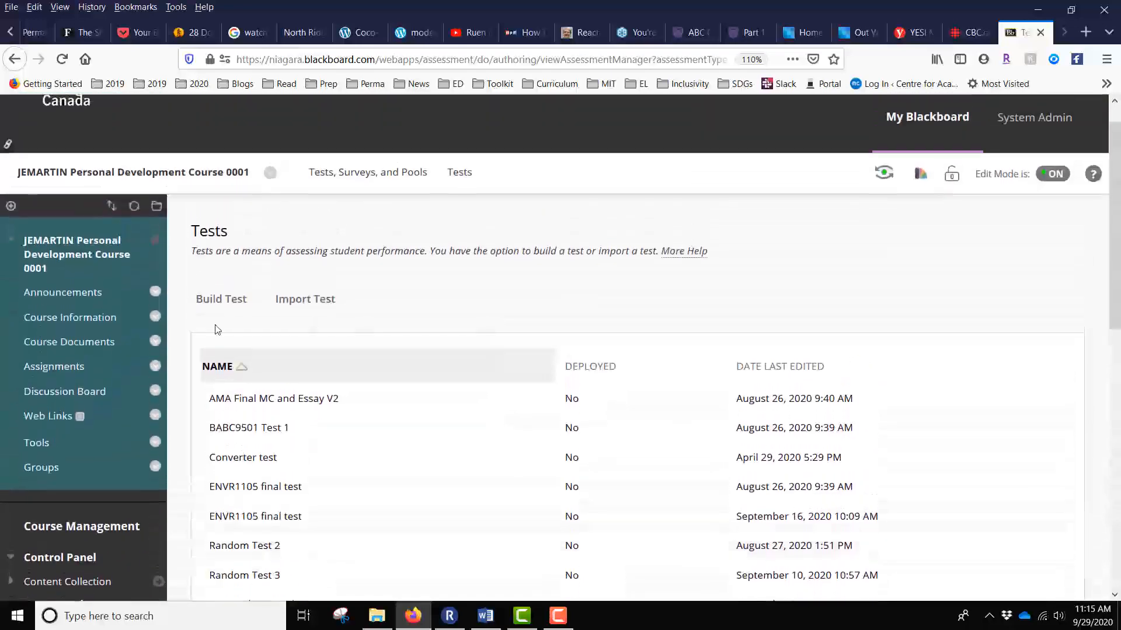
# In Assignments, create an Assessments > Test item using the existing Test 12 and submit.
pyautogui.click(53, 367)
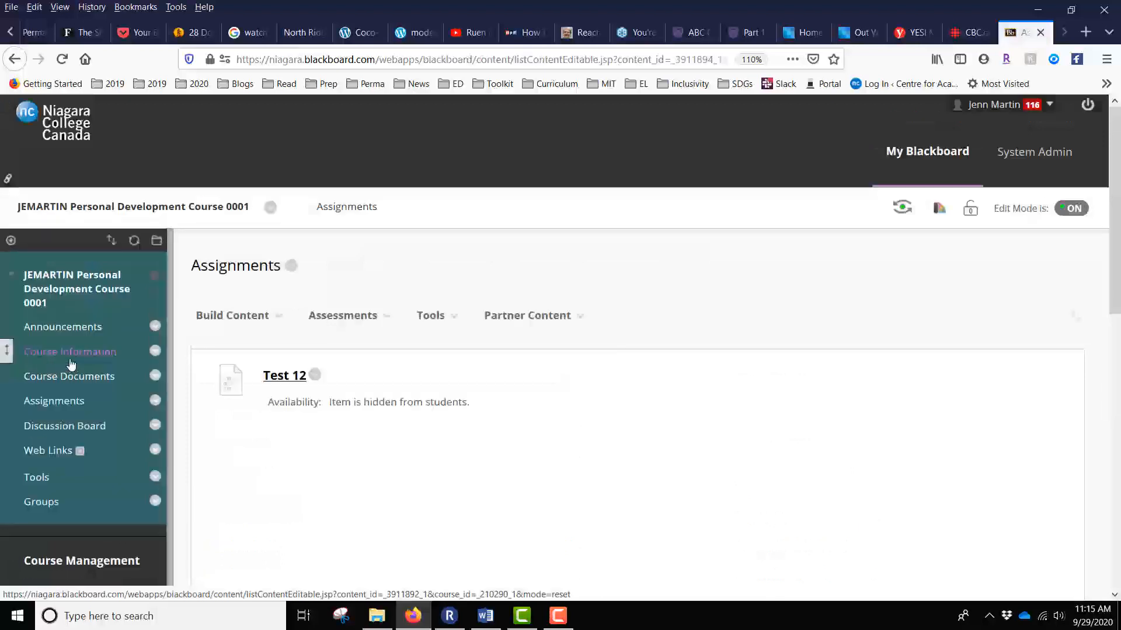
pyautogui.click(272, 321)
pyautogui.click(345, 315)
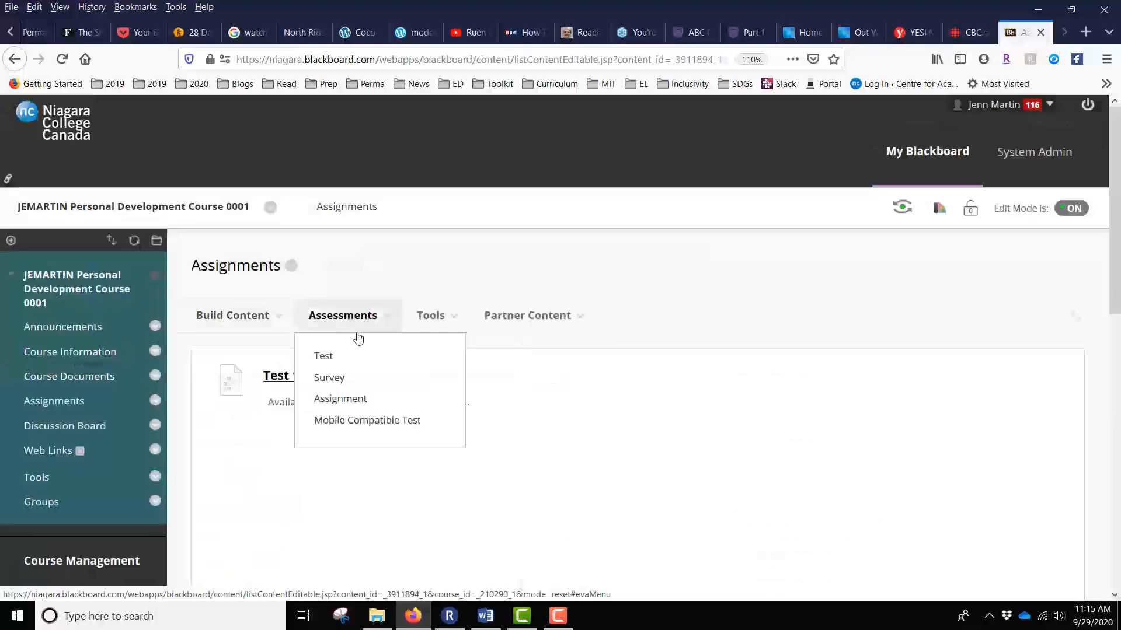
pyautogui.click(344, 358)
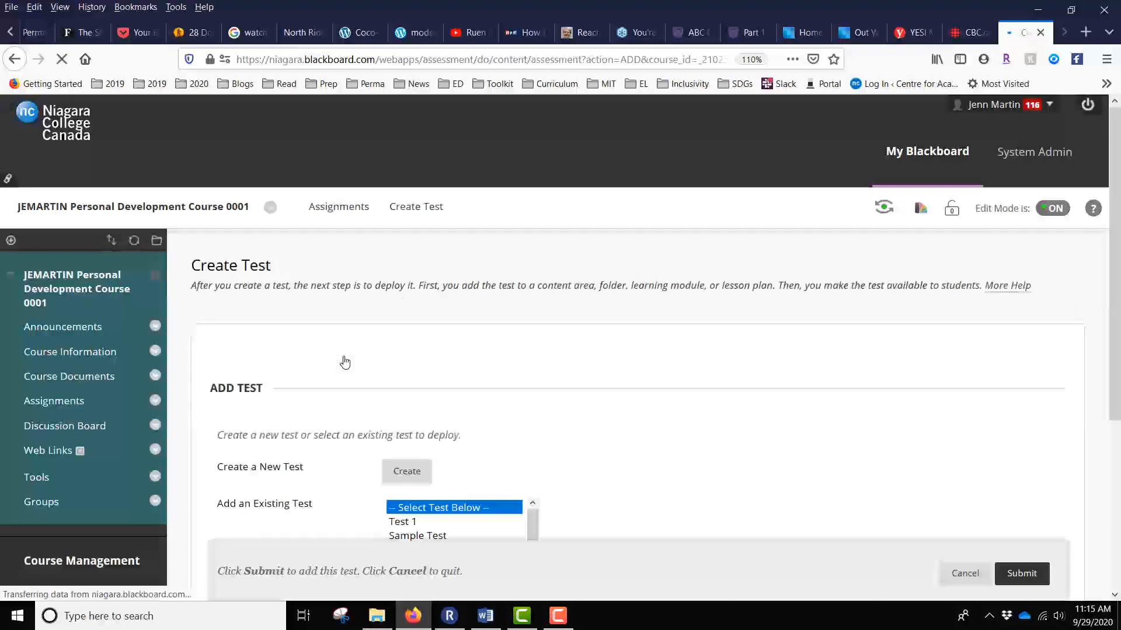
pyautogui.scroll(-3, 345, 363)
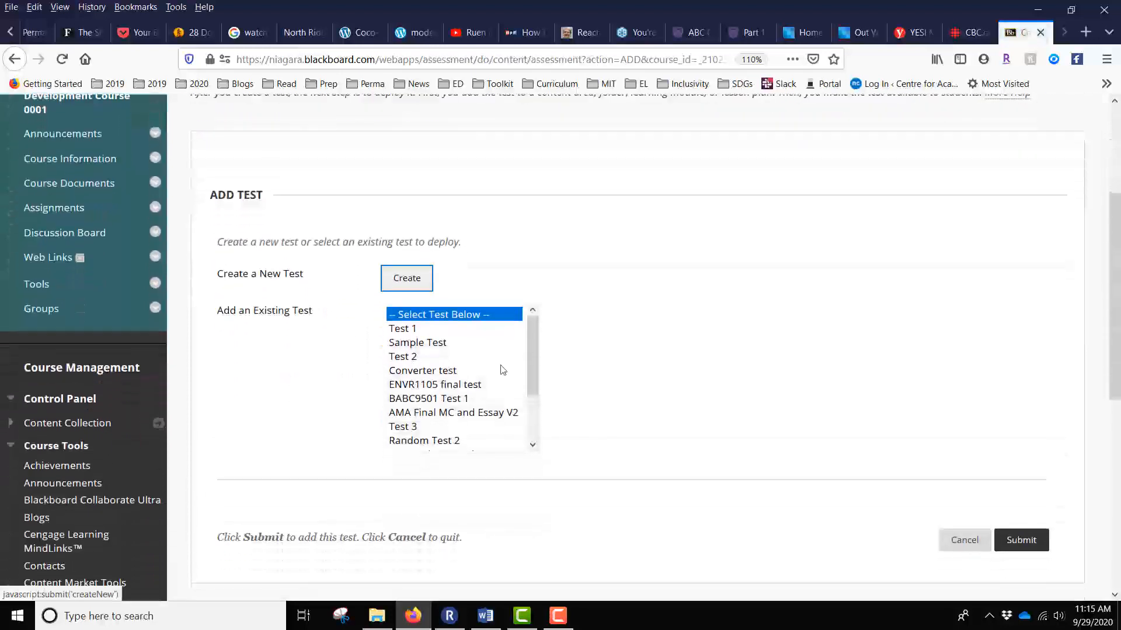
pyautogui.scroll(-1, 503, 369)
pyautogui.scroll(-1, 503, 370)
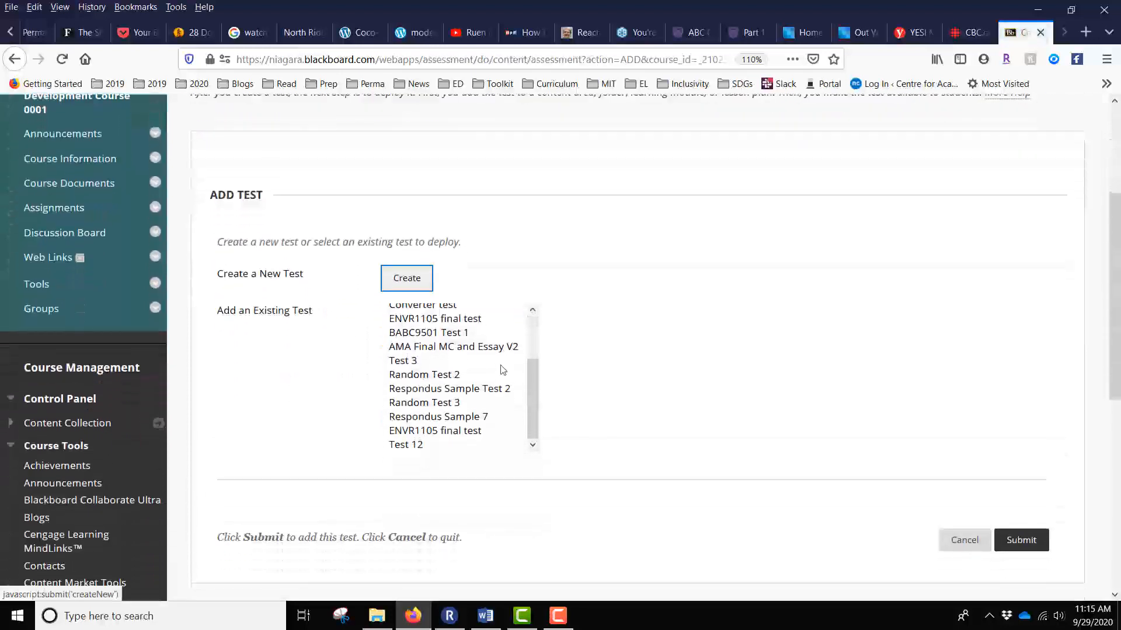
pyautogui.click(425, 444)
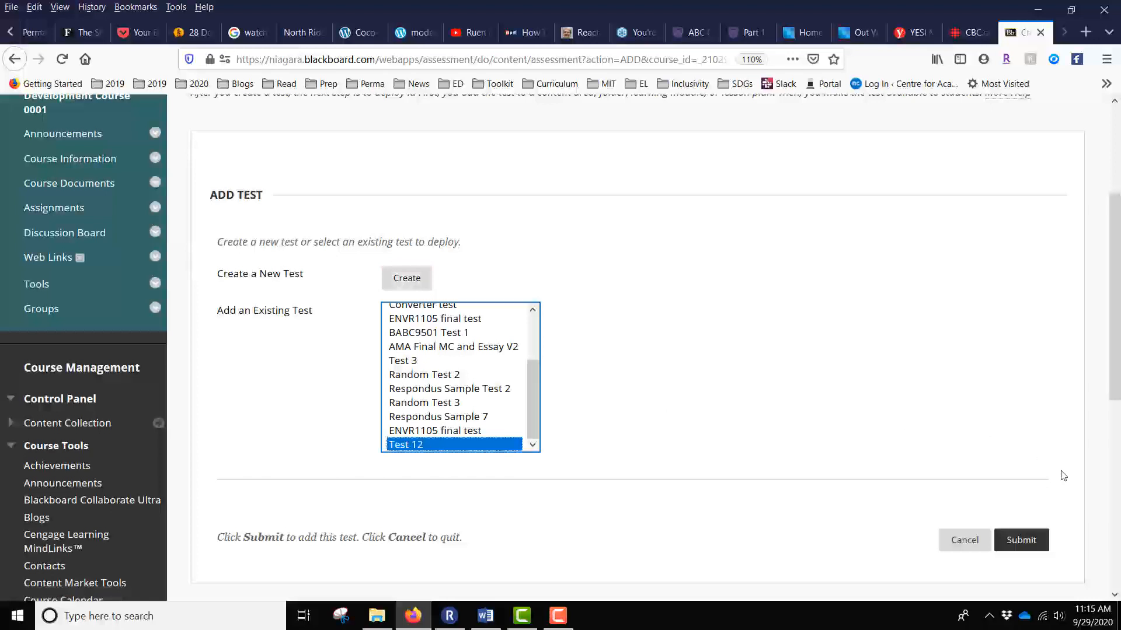
pyautogui.click(1021, 541)
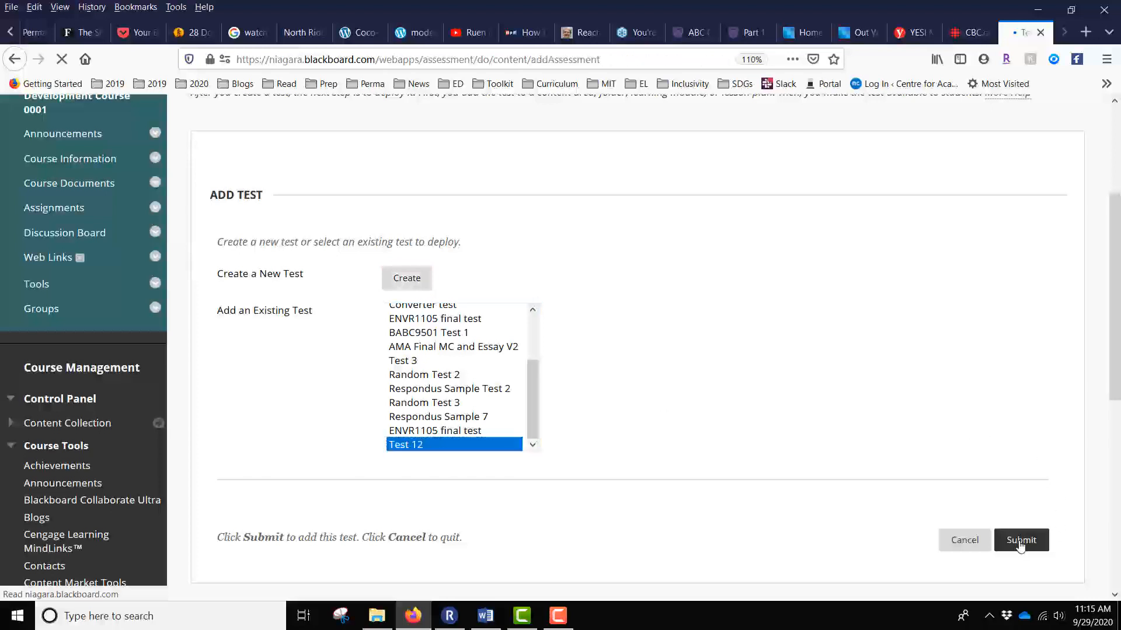
# Scroll through Test 12's options: information, availability, timer and display dates.
pyautogui.scroll(-5, 988, 402)
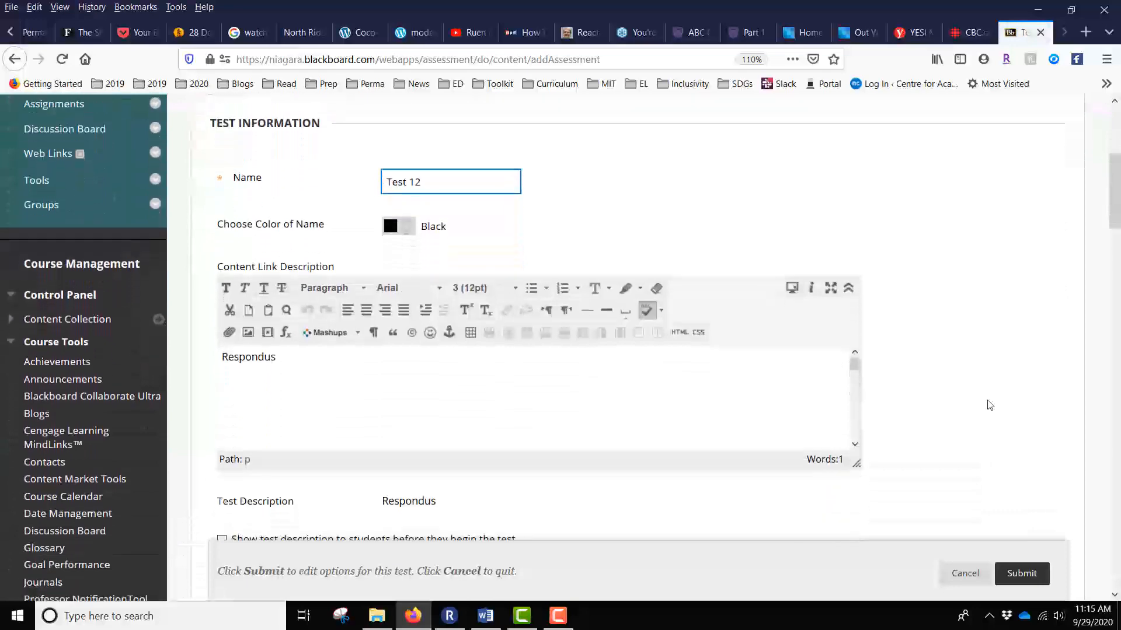
pyautogui.scroll(-5, 990, 405)
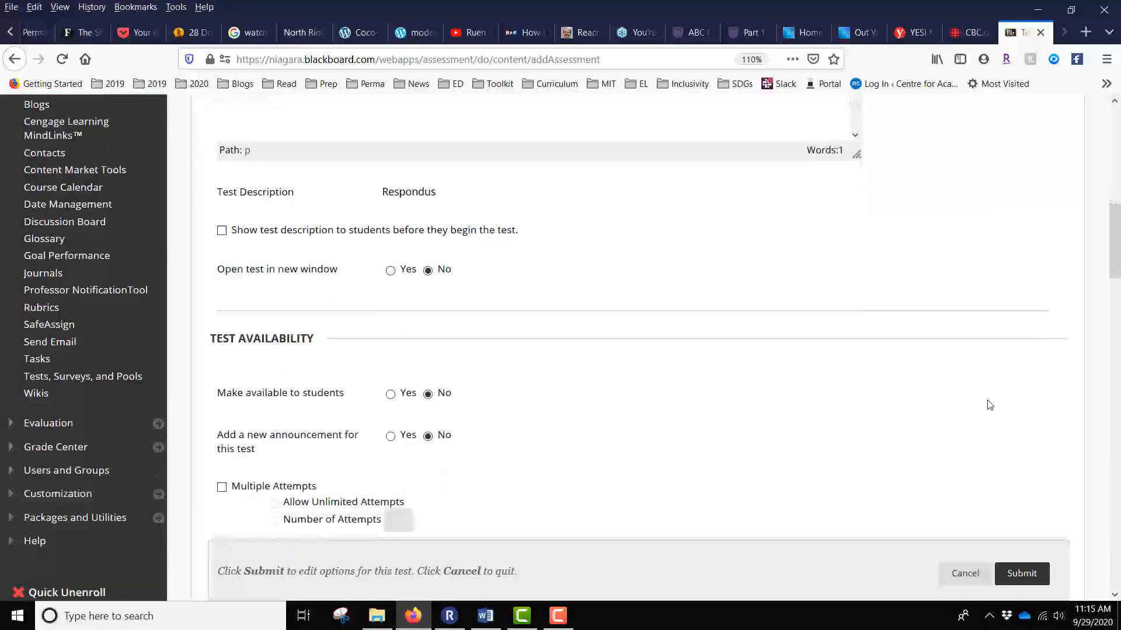
pyautogui.scroll(-8, 990, 405)
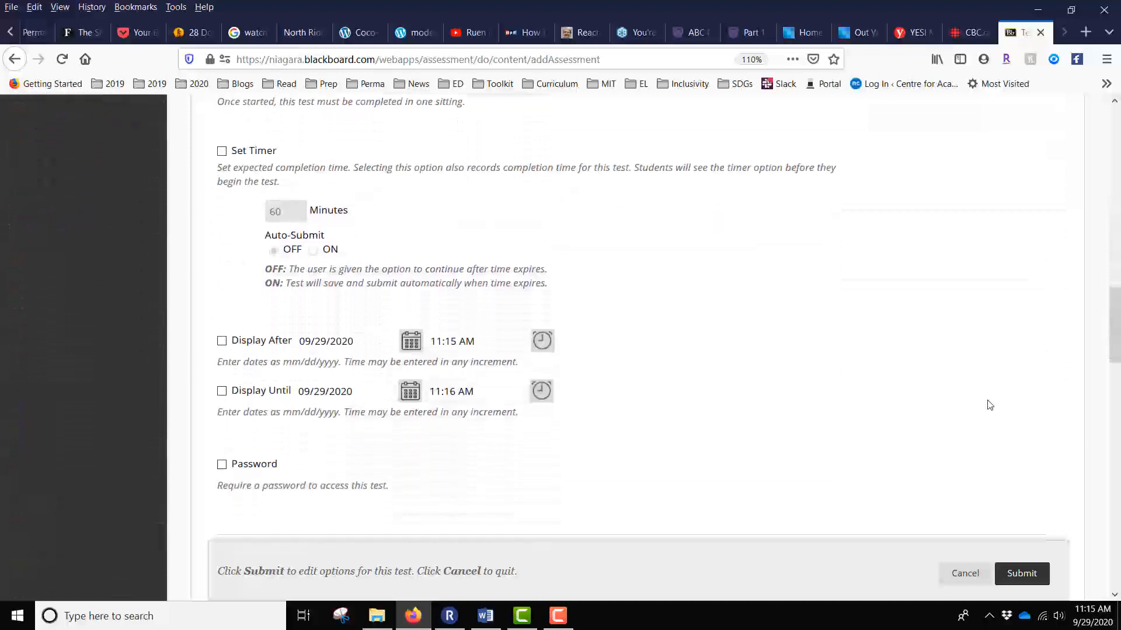